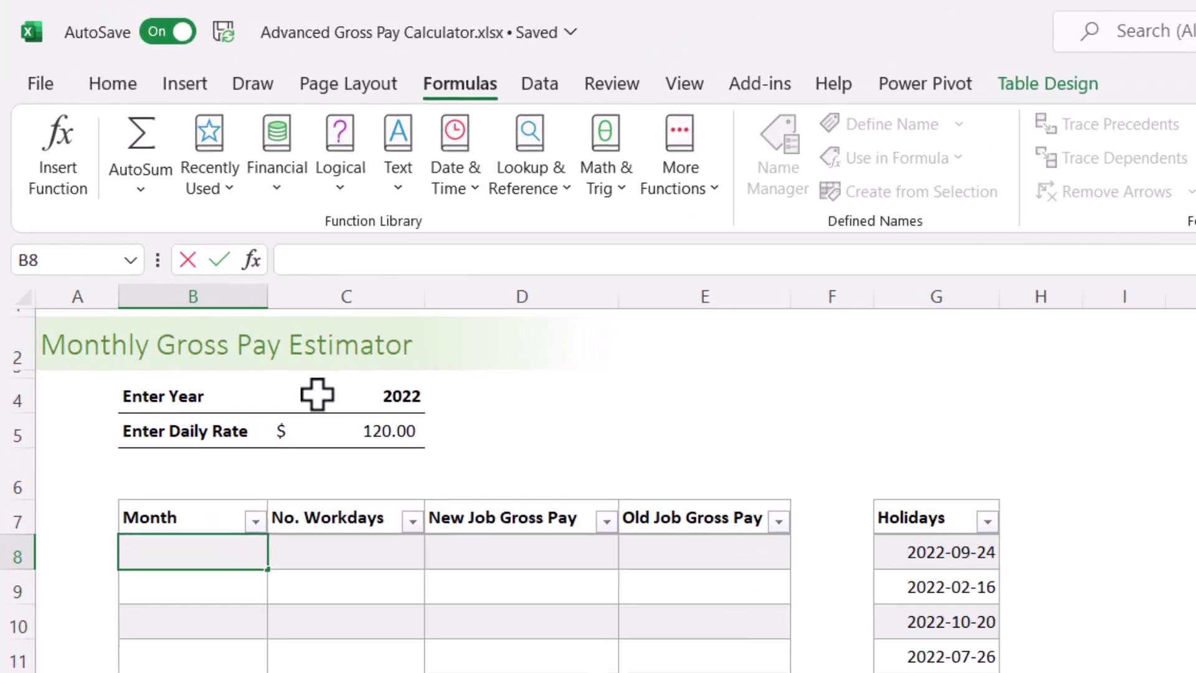
- Use the Name Box to name the 2022 cell 'Year' and the 120.00 cell 'DailyRate'
left_click(317, 394)
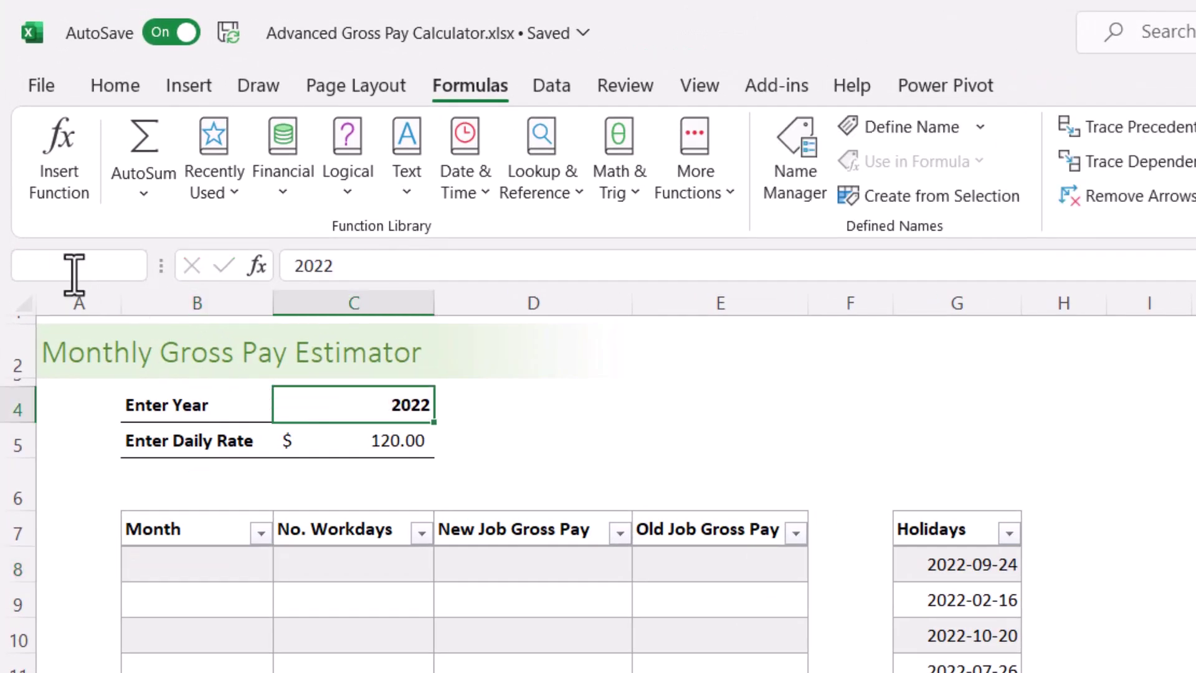
left_click(70, 266)
type("Year")
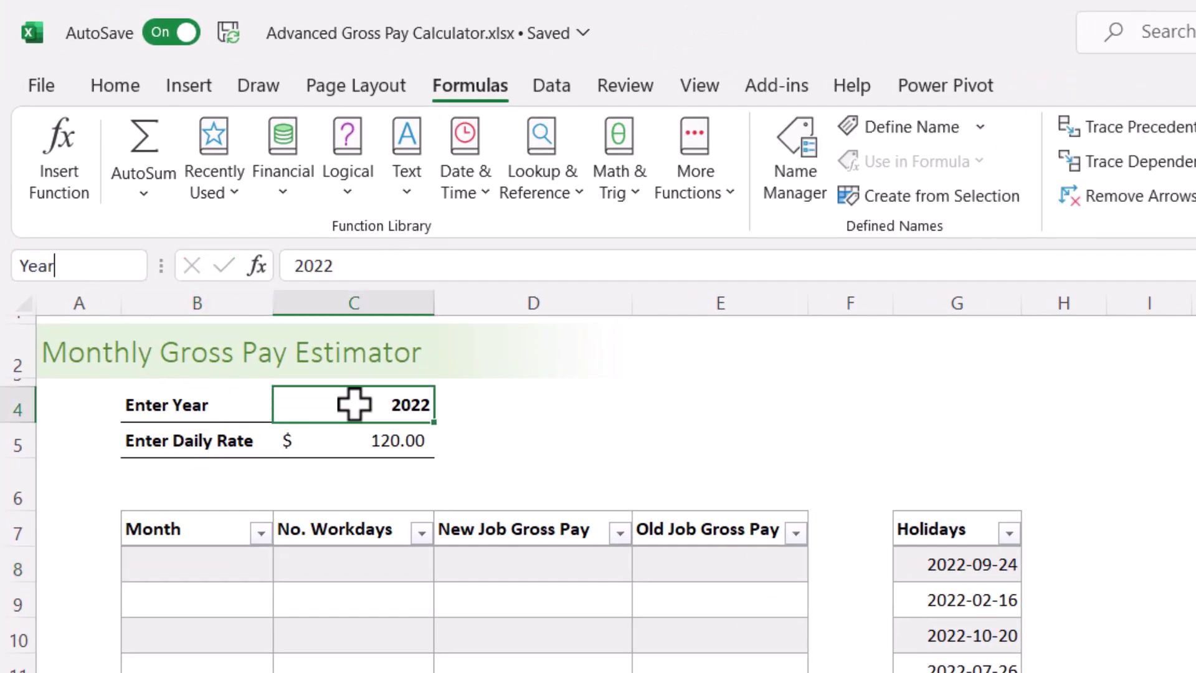
key("Return")
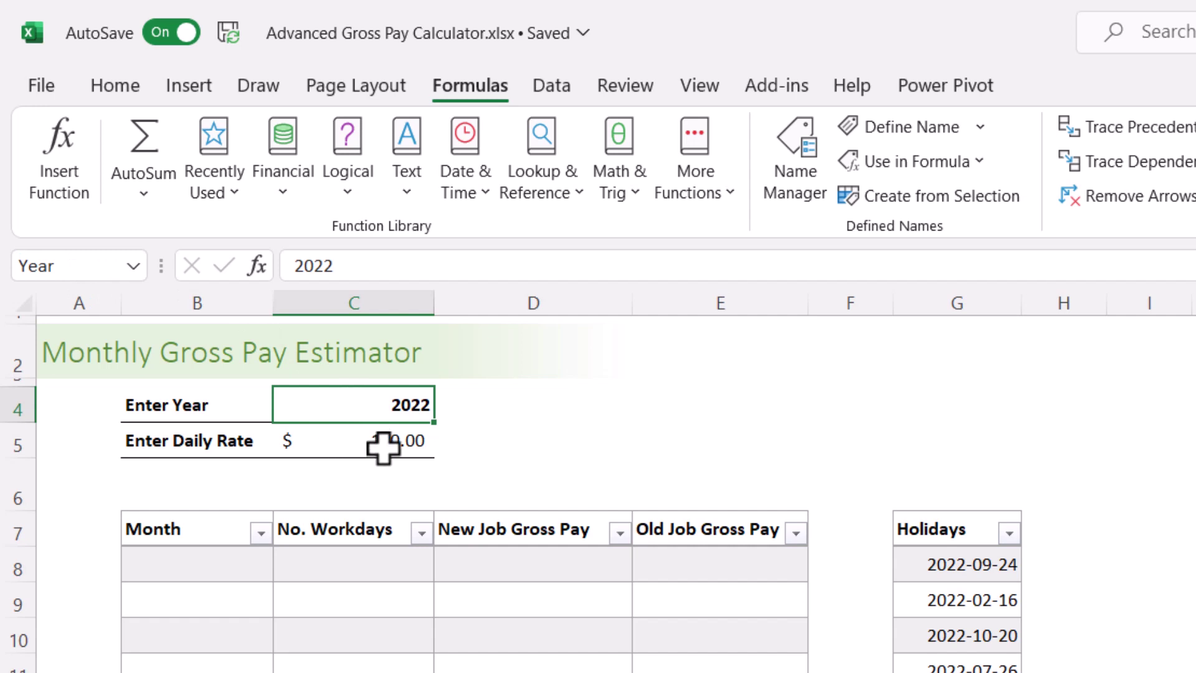
left_click(294, 441)
left_click(82, 274)
type("DailyRate")
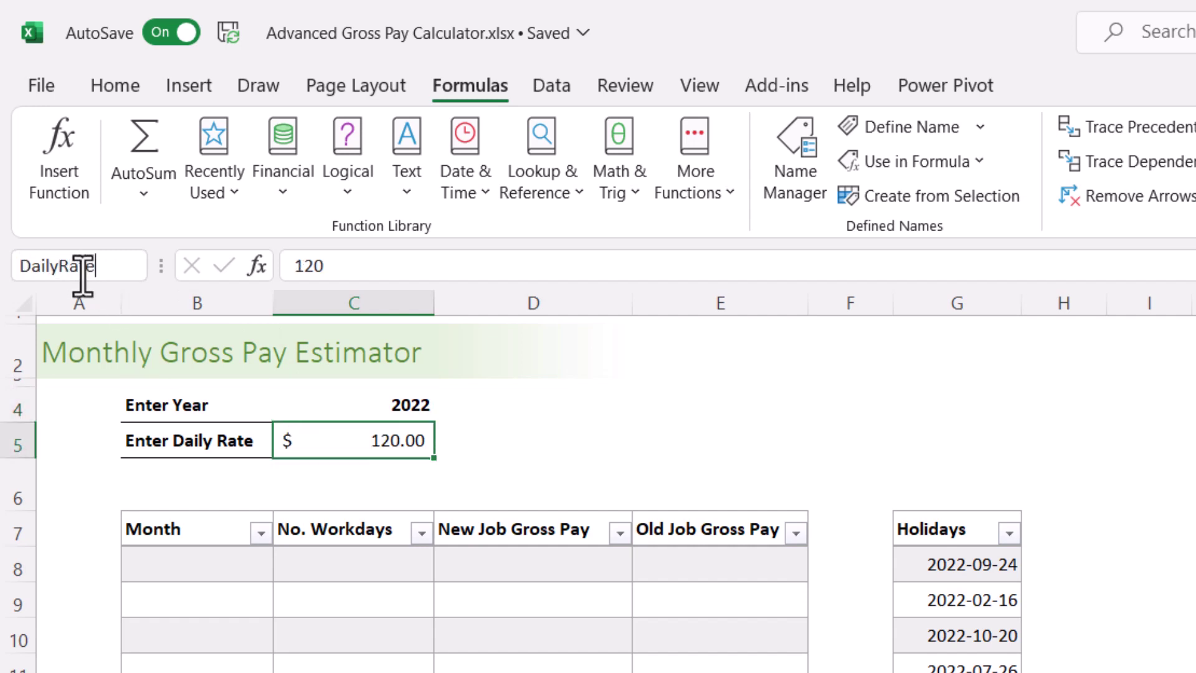
key("Return")
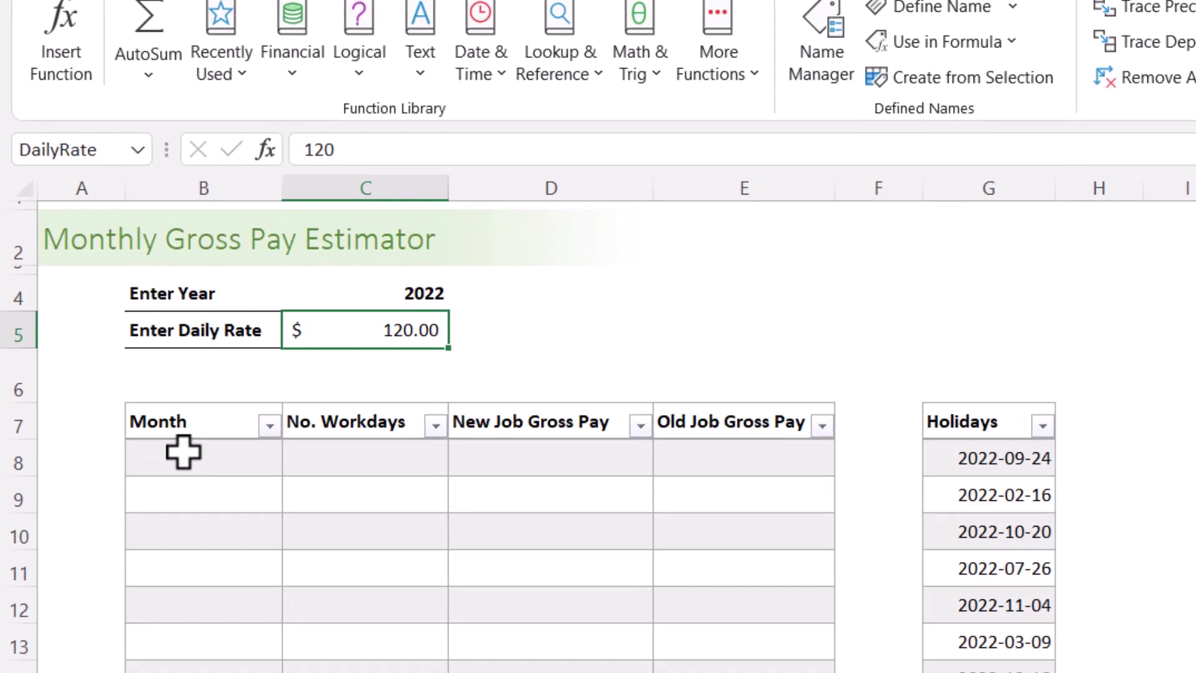
left_click(177, 559)
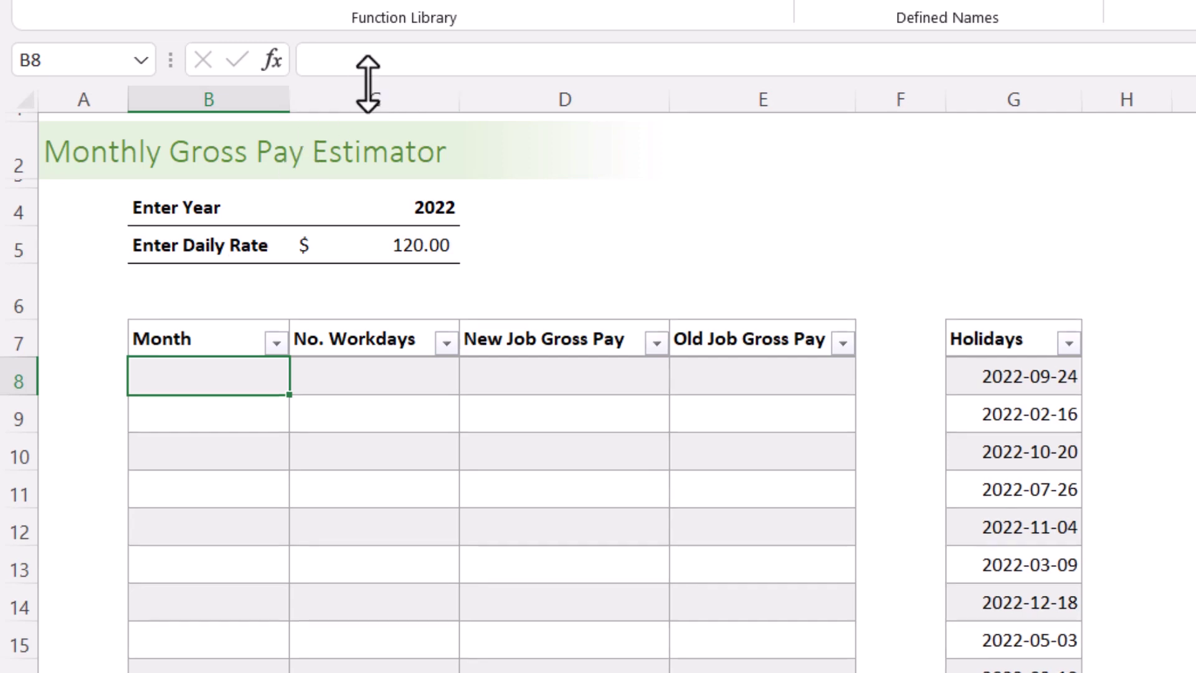
- Begin the first Month cell's formula as =DATE(Year, using the named Year cell
left_click(396, 61)
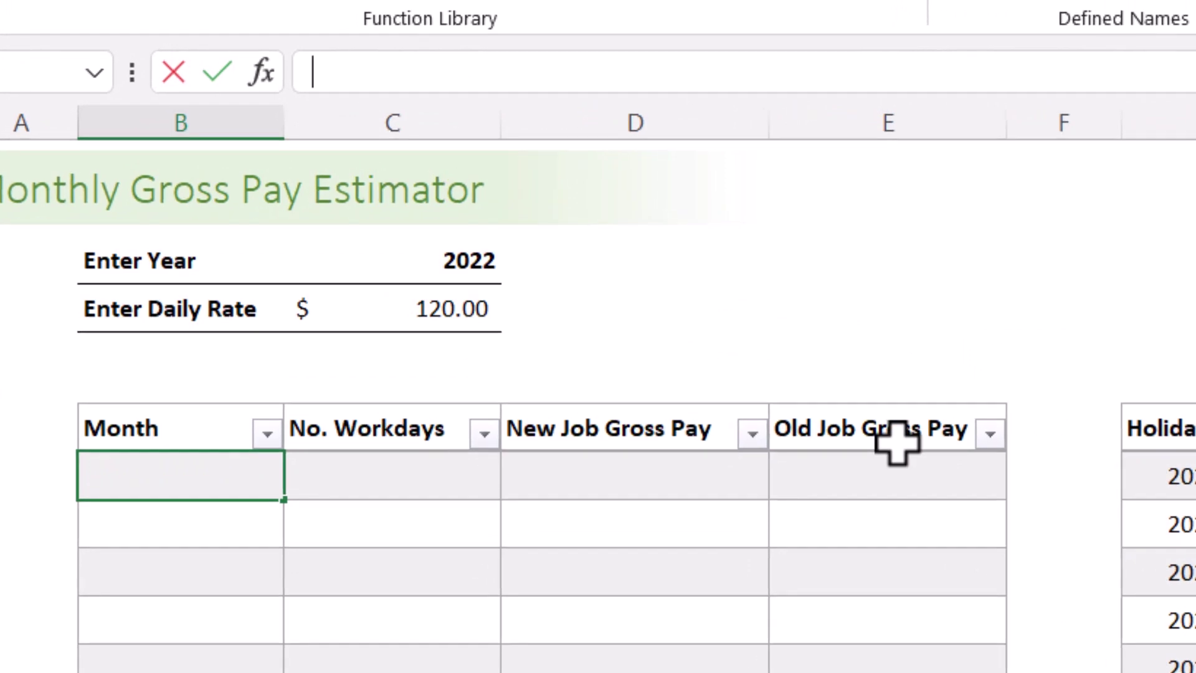
type("=date")
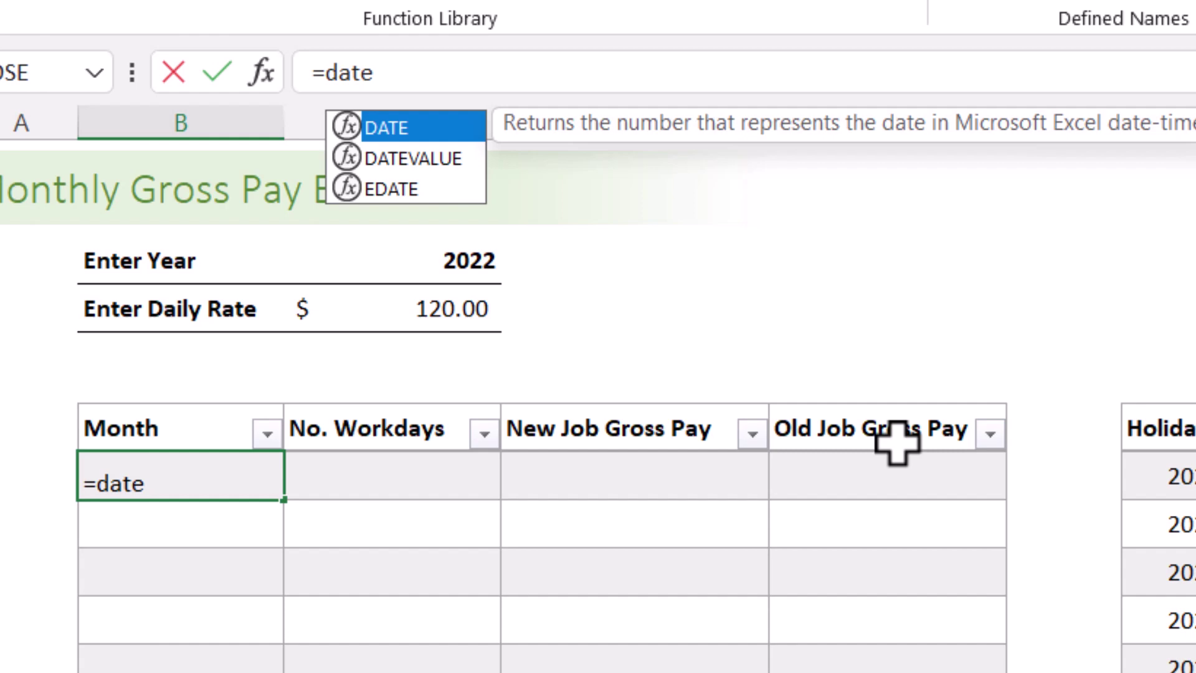
key("Tab")
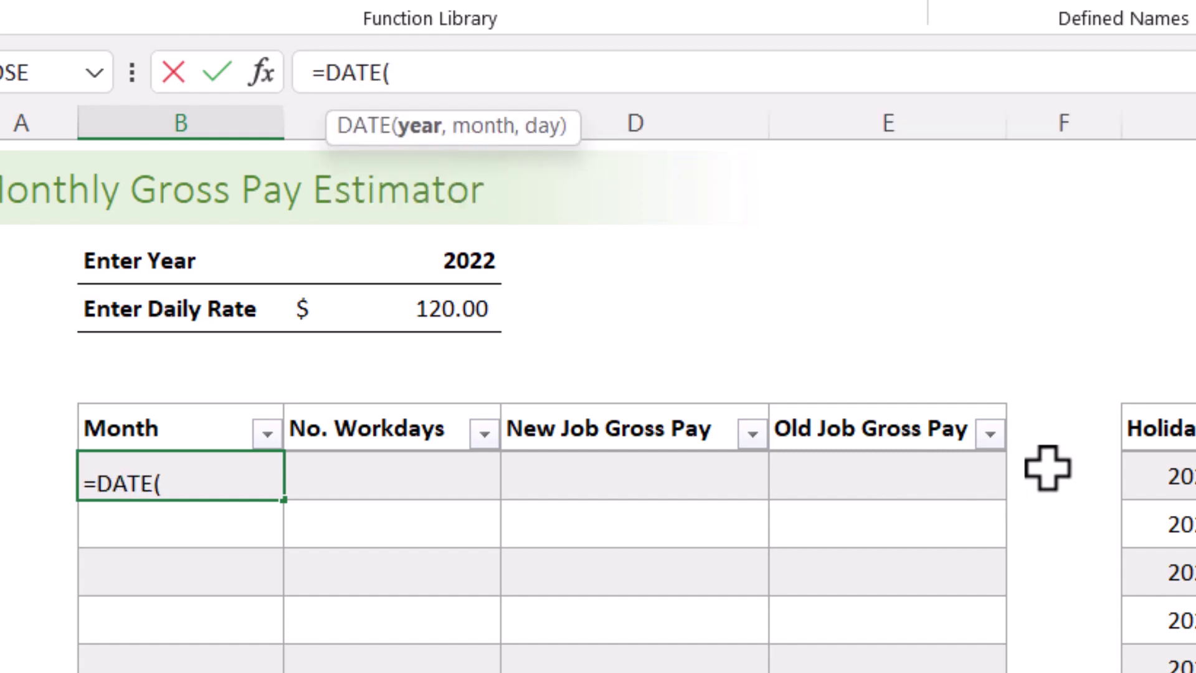
left_click(409, 259)
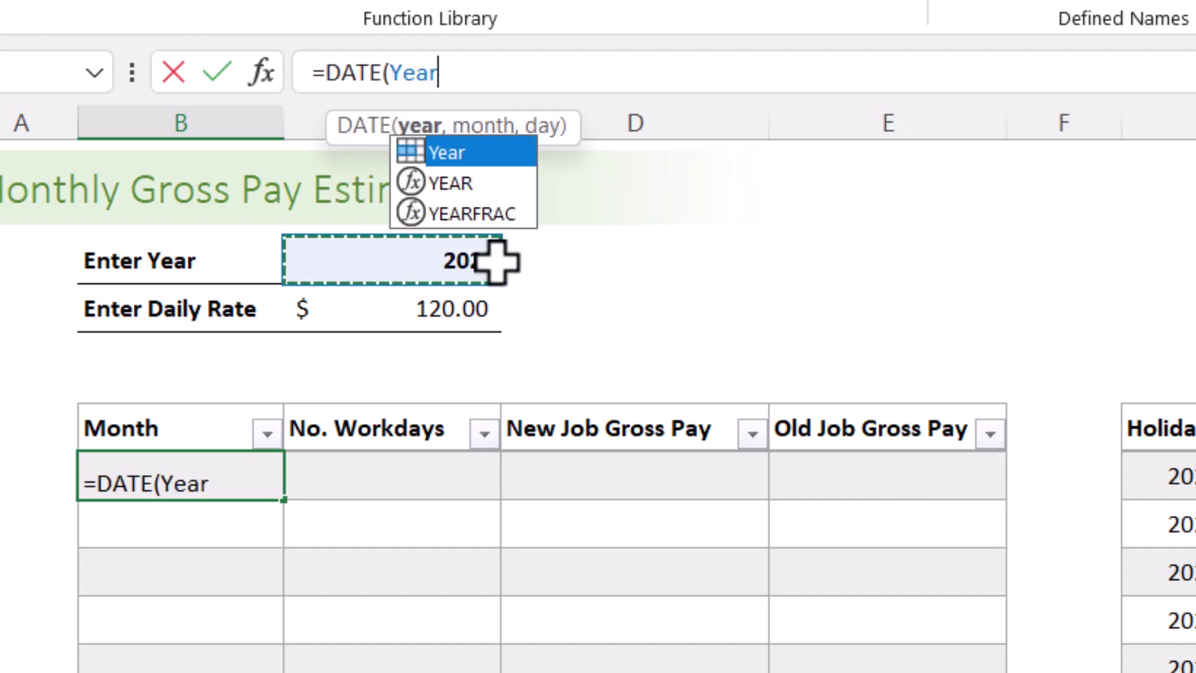
type(",")
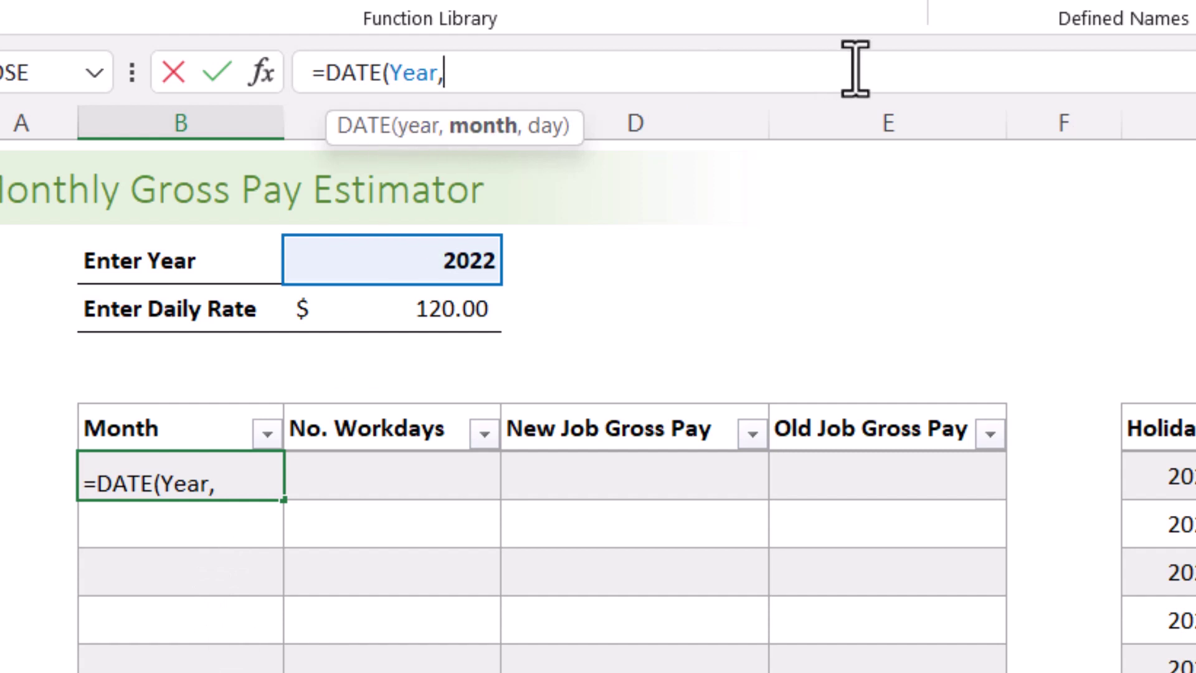
- Finish the formula as =DATE(Year,ROW()-ROW(Table1[#Headers]),1) to fill each month's first day
type("ro")
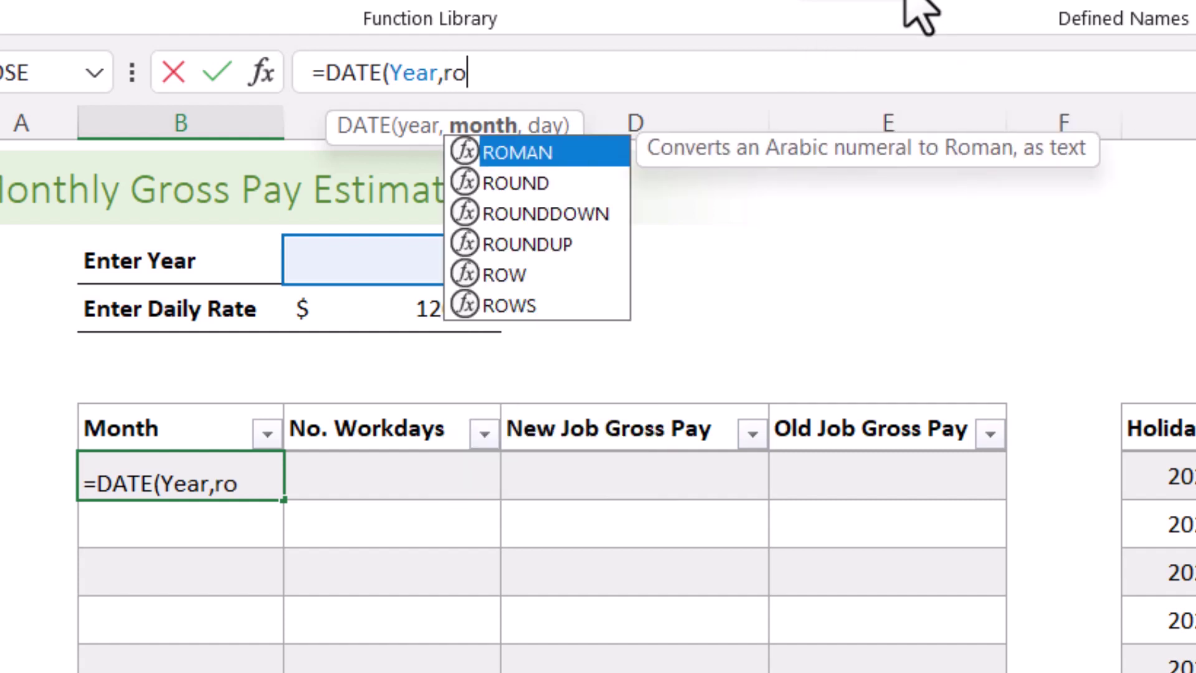
type("w")
key("Tab")
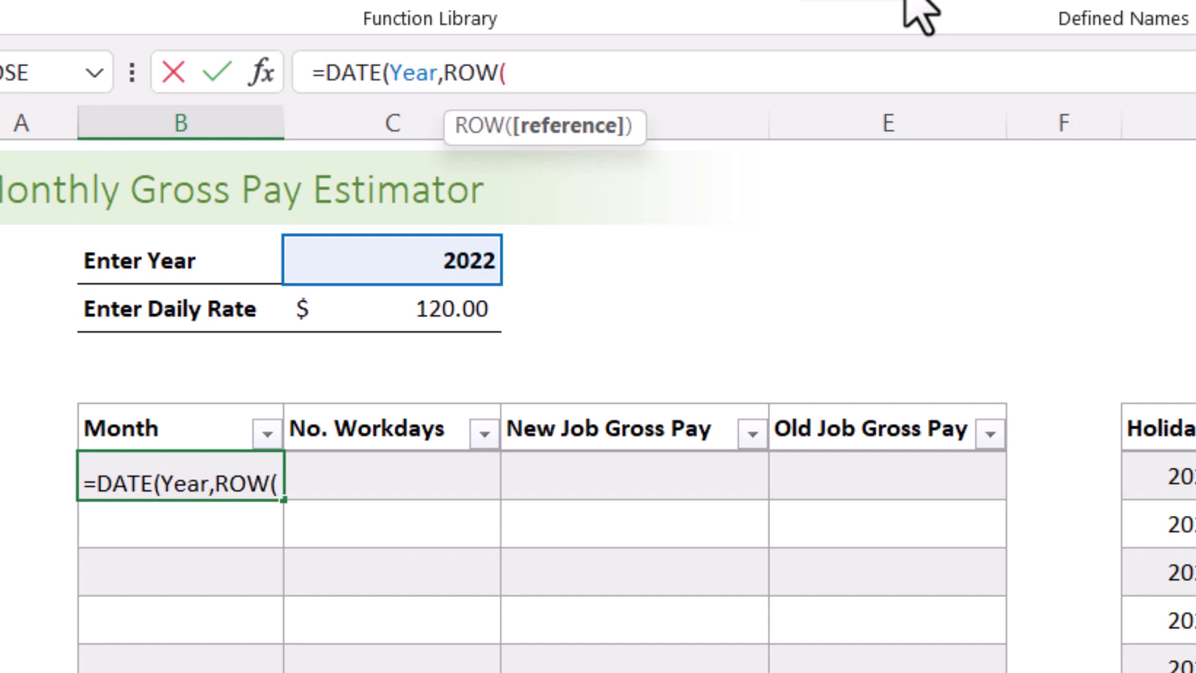
type("(")
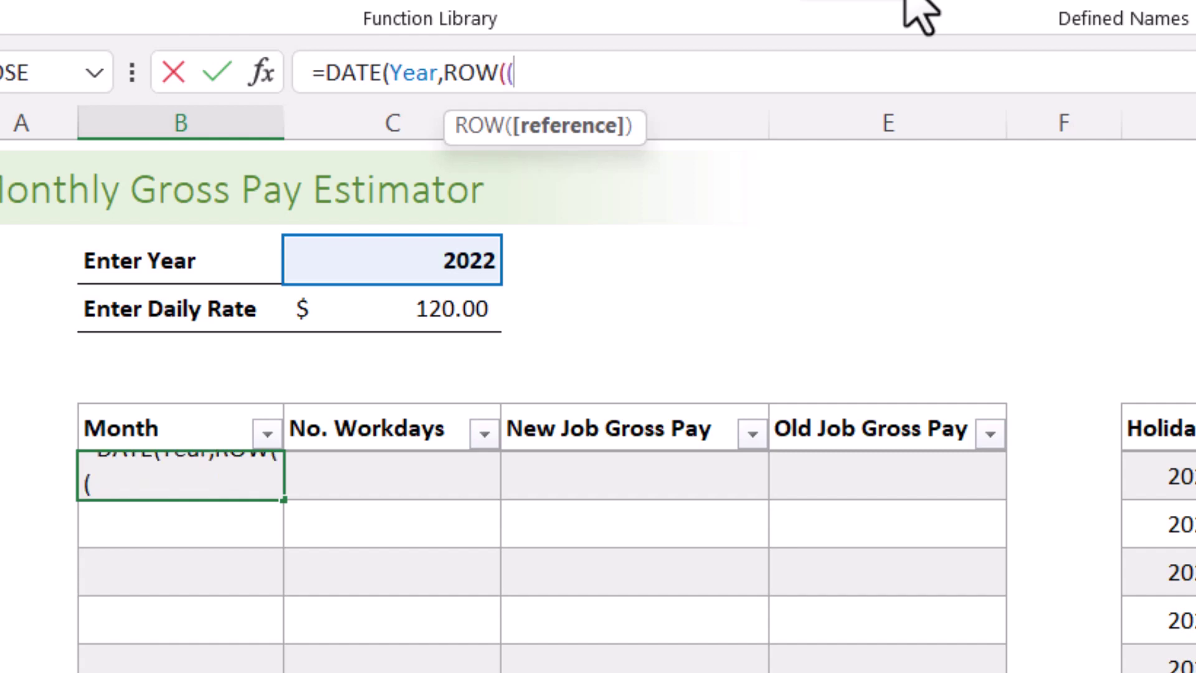
key("BackSpace")
type(")")
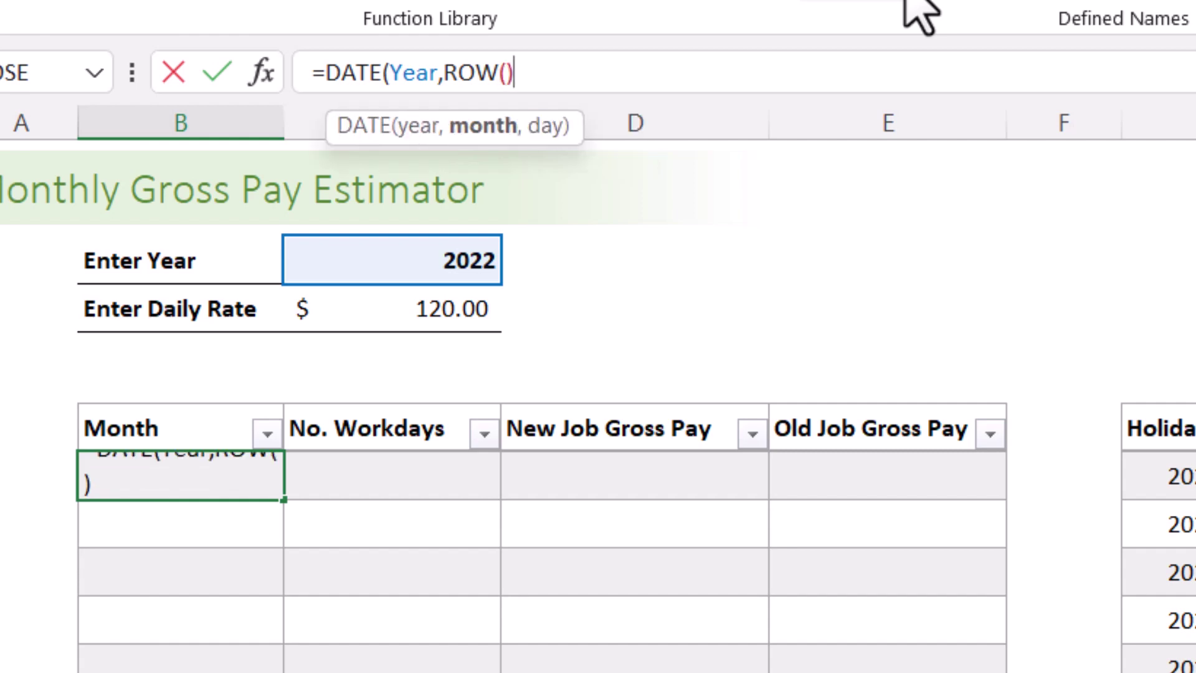
type("-row")
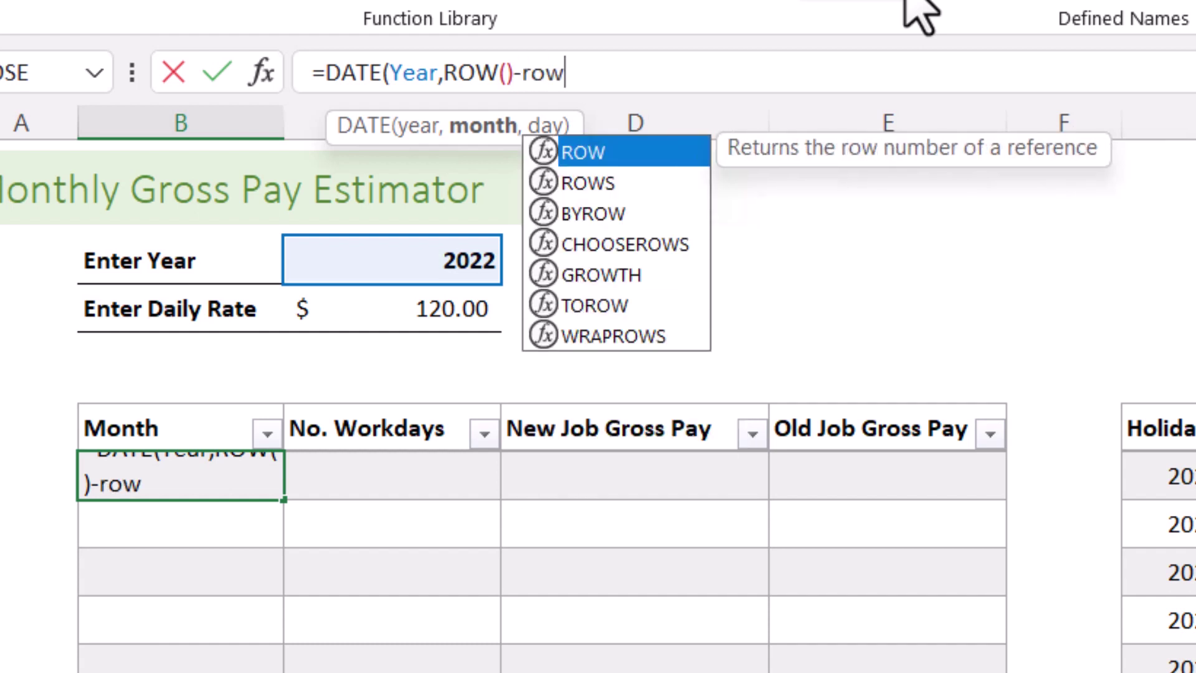
key("Tab")
type("(")
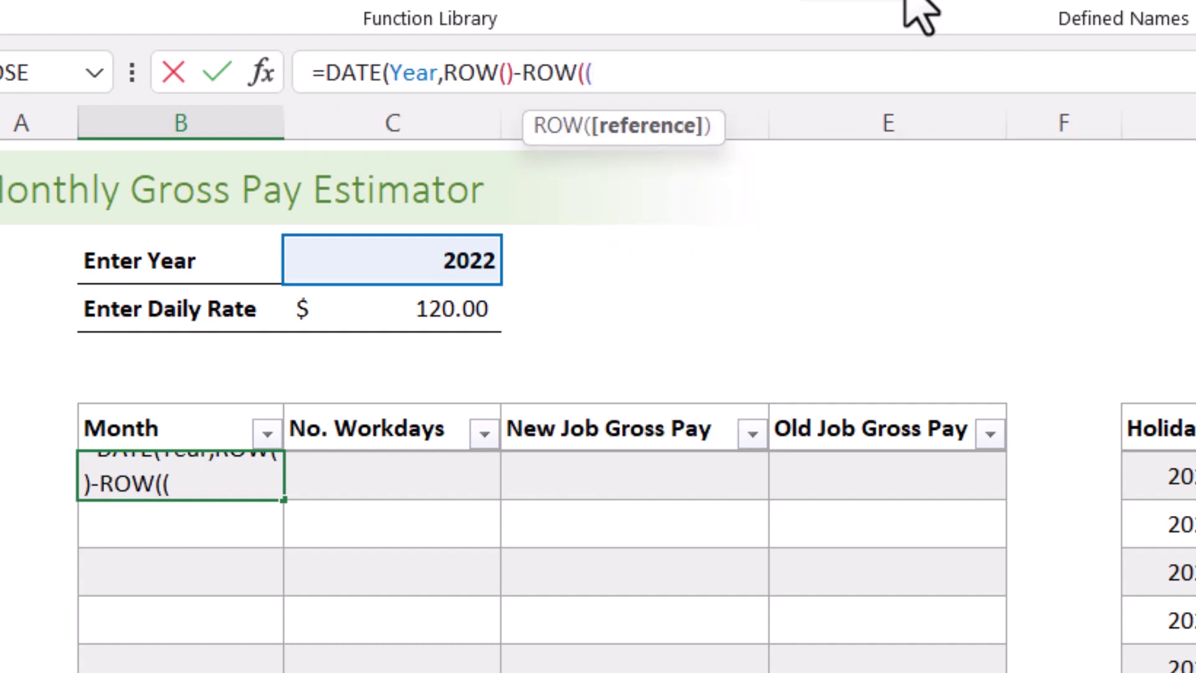
key("BackSpace")
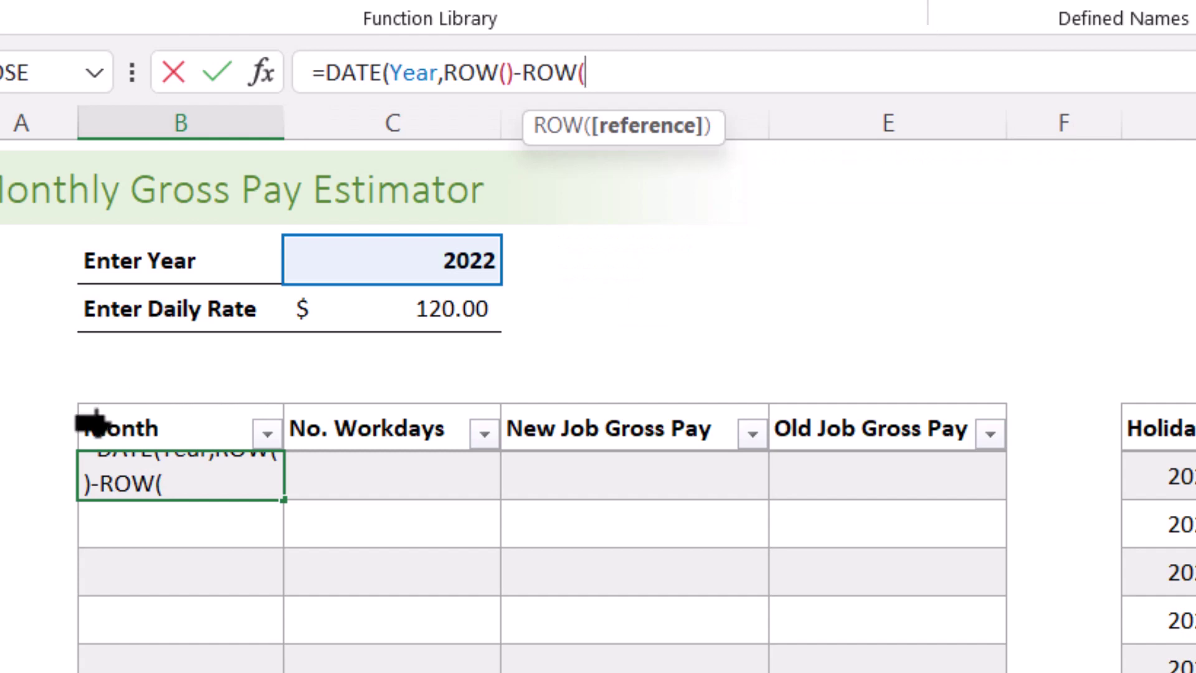
left_click(99, 420)
type(")")
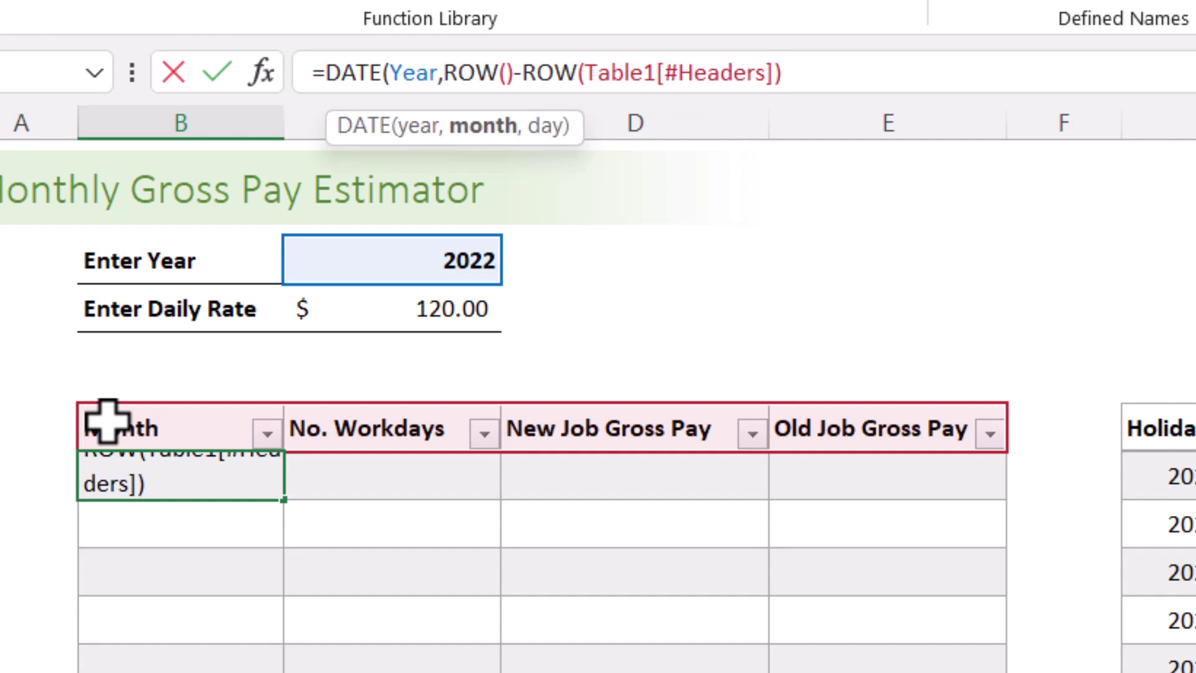
type(",")
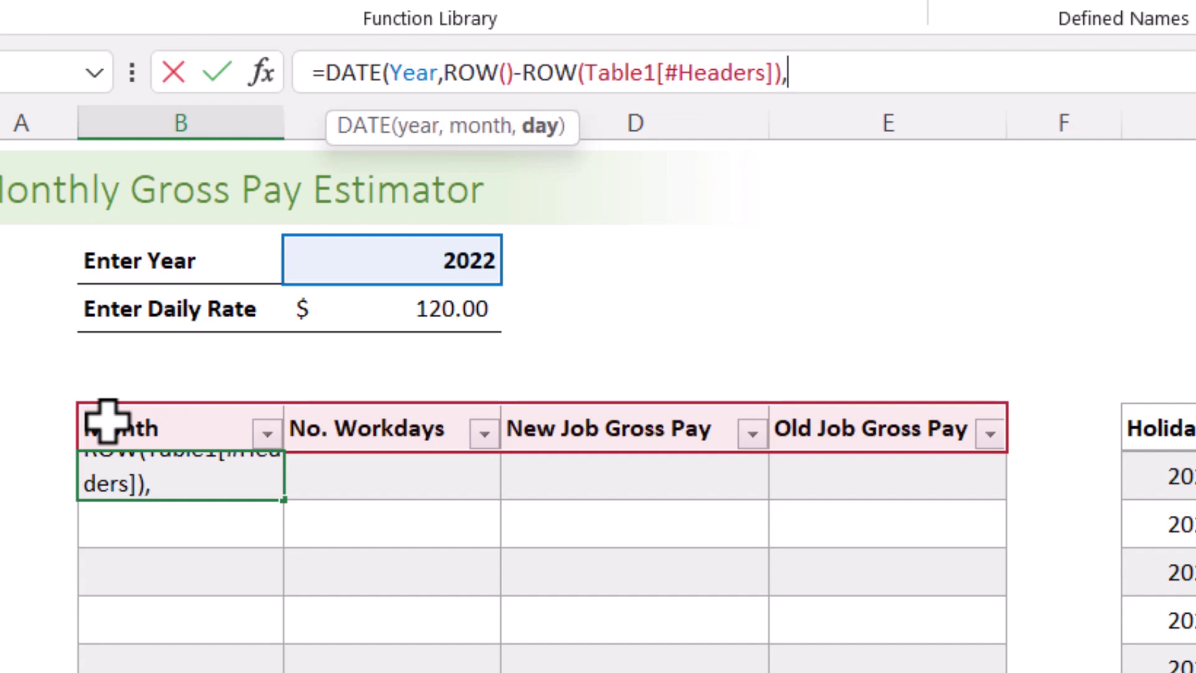
type("1)")
key("Return")
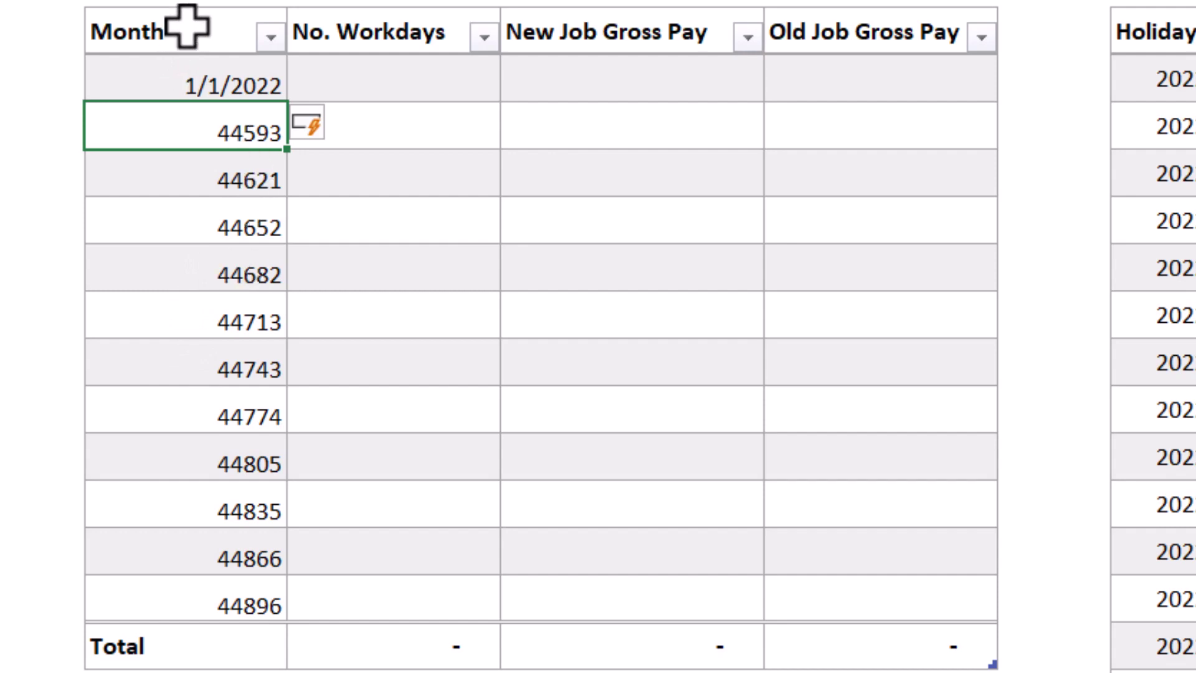
- Apply Short Date format to the Month column, showing 1/1/2022 through 12/1/2022
left_click(193, 8)
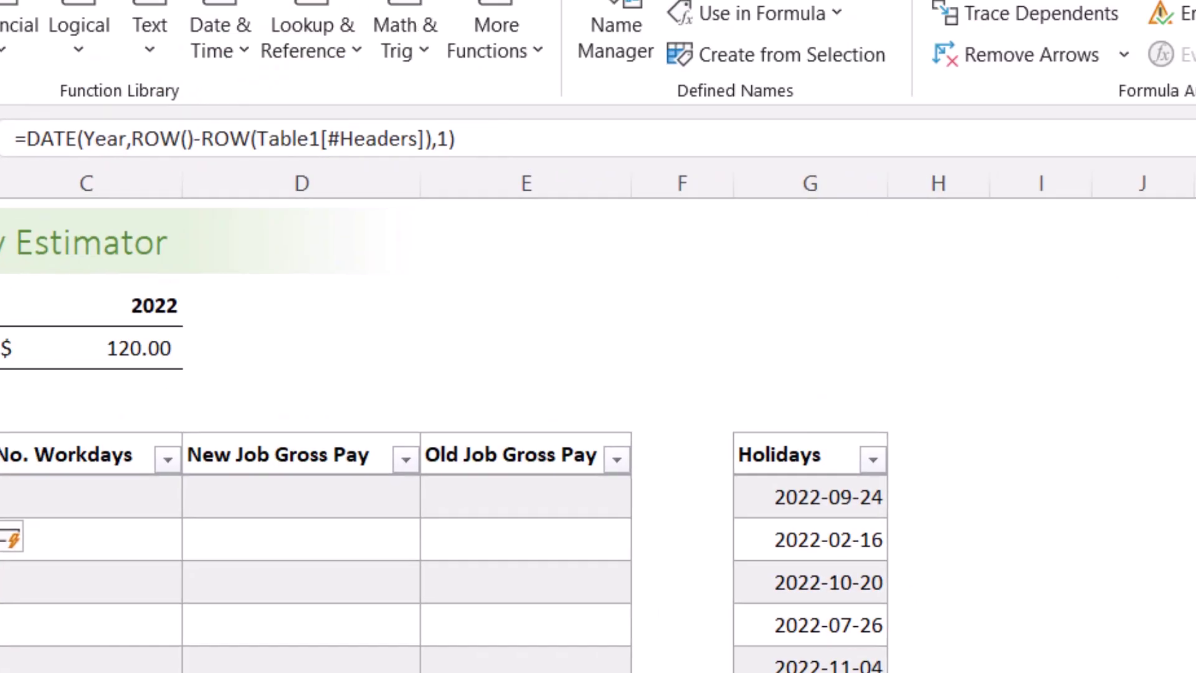
scroll(774, 245, "up", 3)
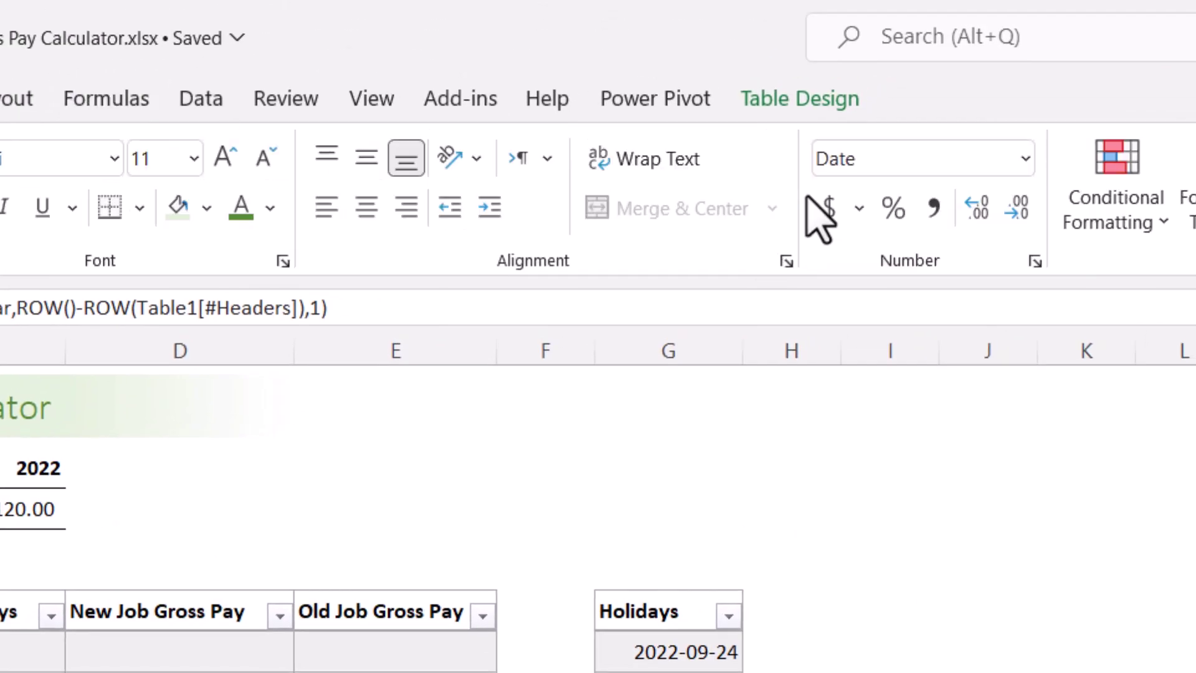
left_click(1025, 161)
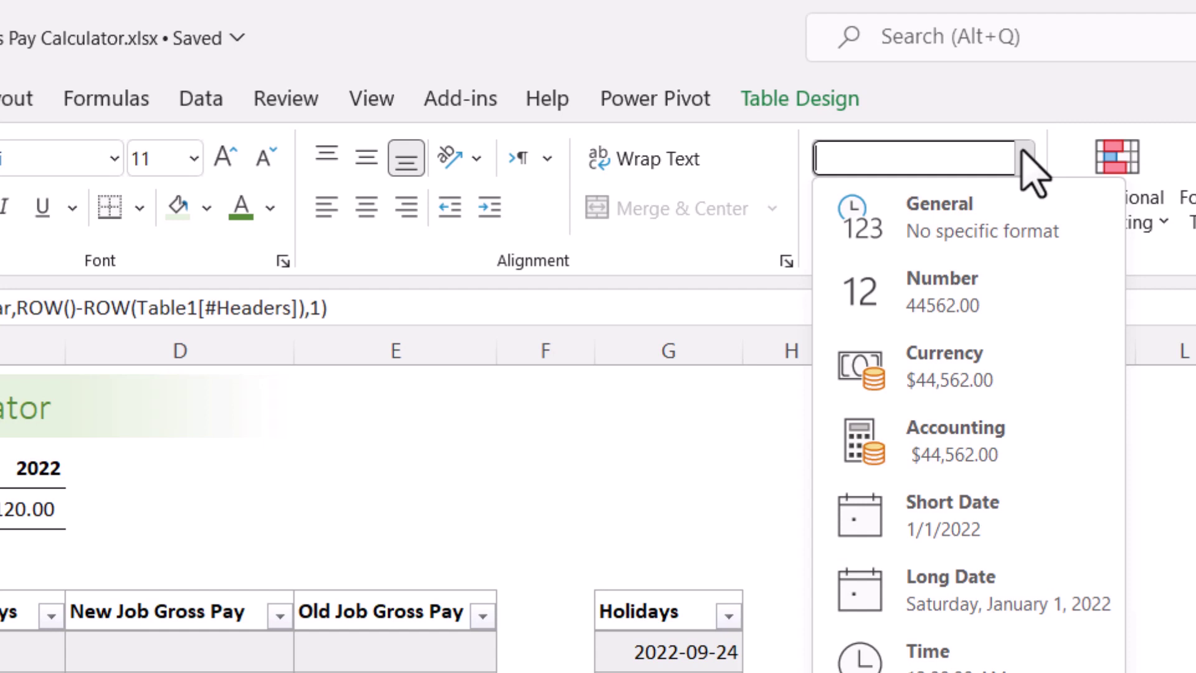
left_click(944, 524)
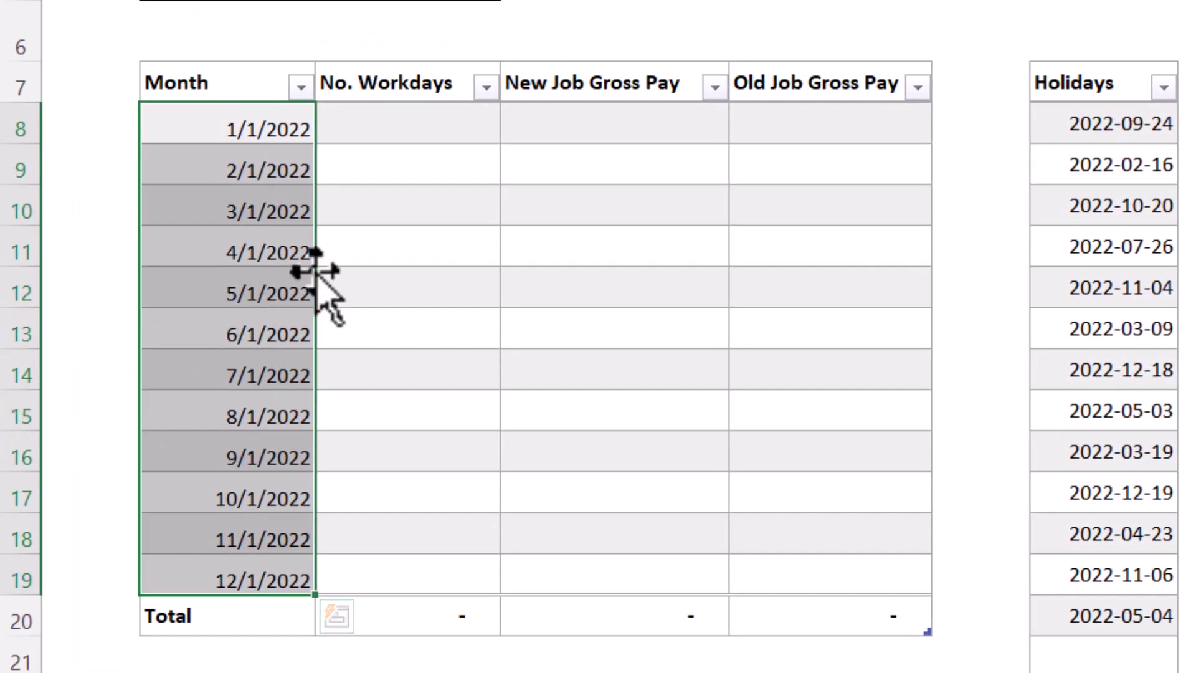
left_click(343, 198)
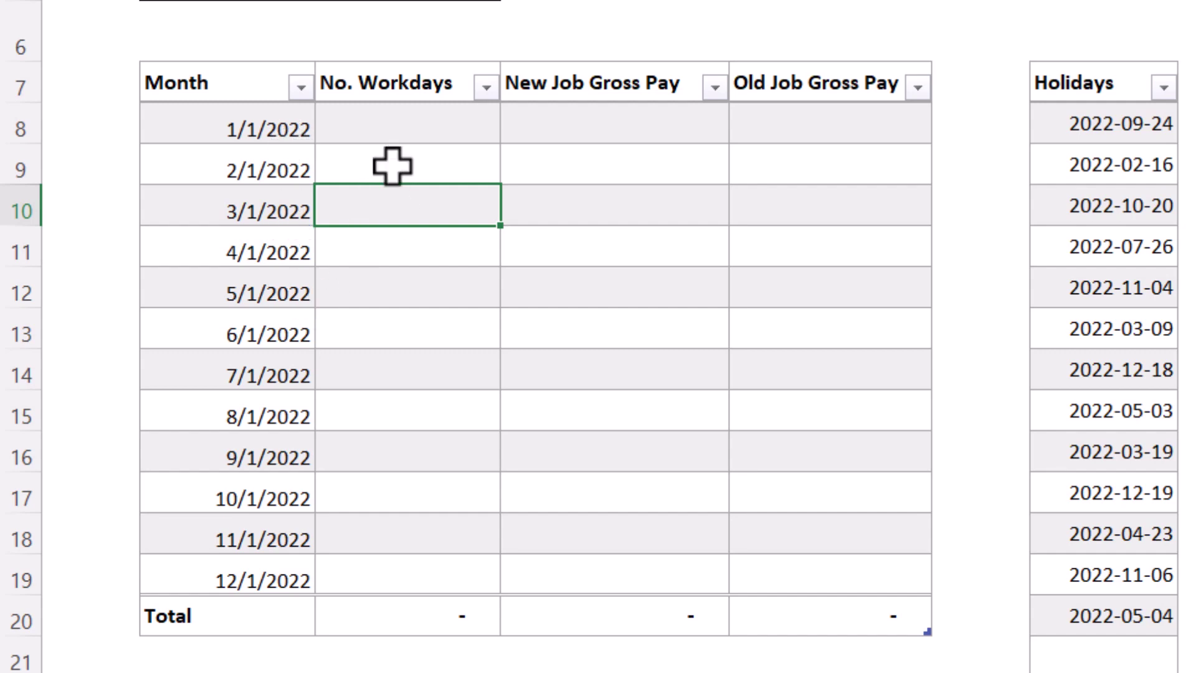
- Start the first No. Workdays formula as NETWORKDAYS.INTL with the row's Month date as the start
left_click(414, 123)
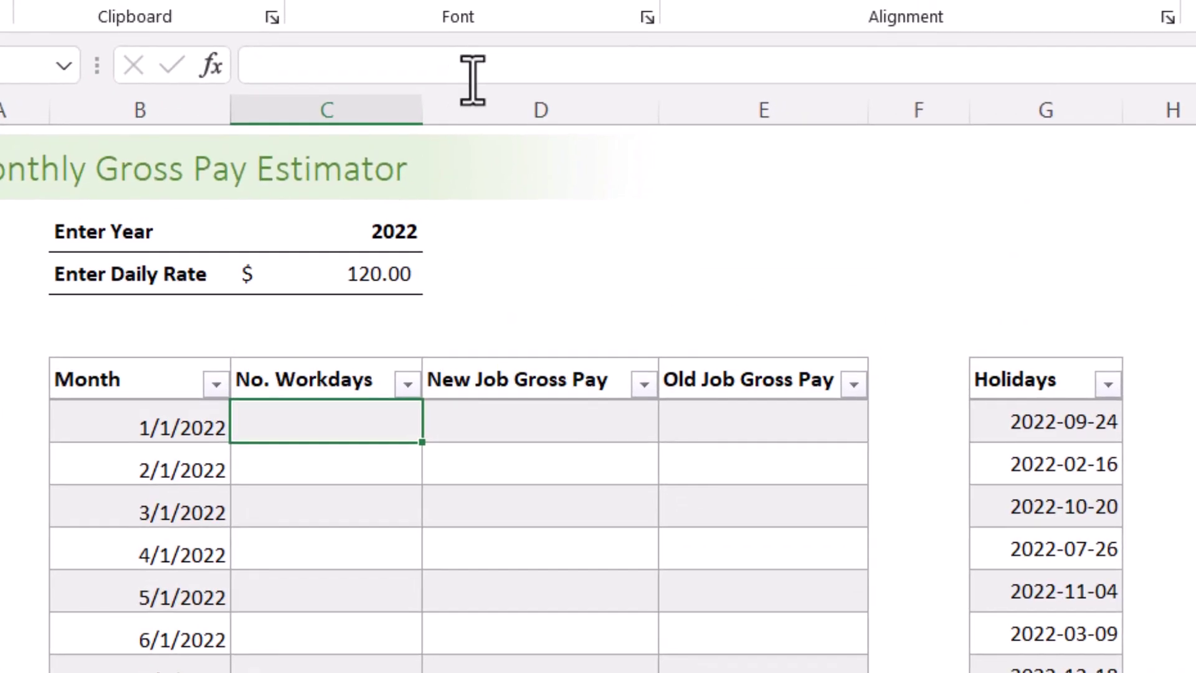
left_click(480, 65)
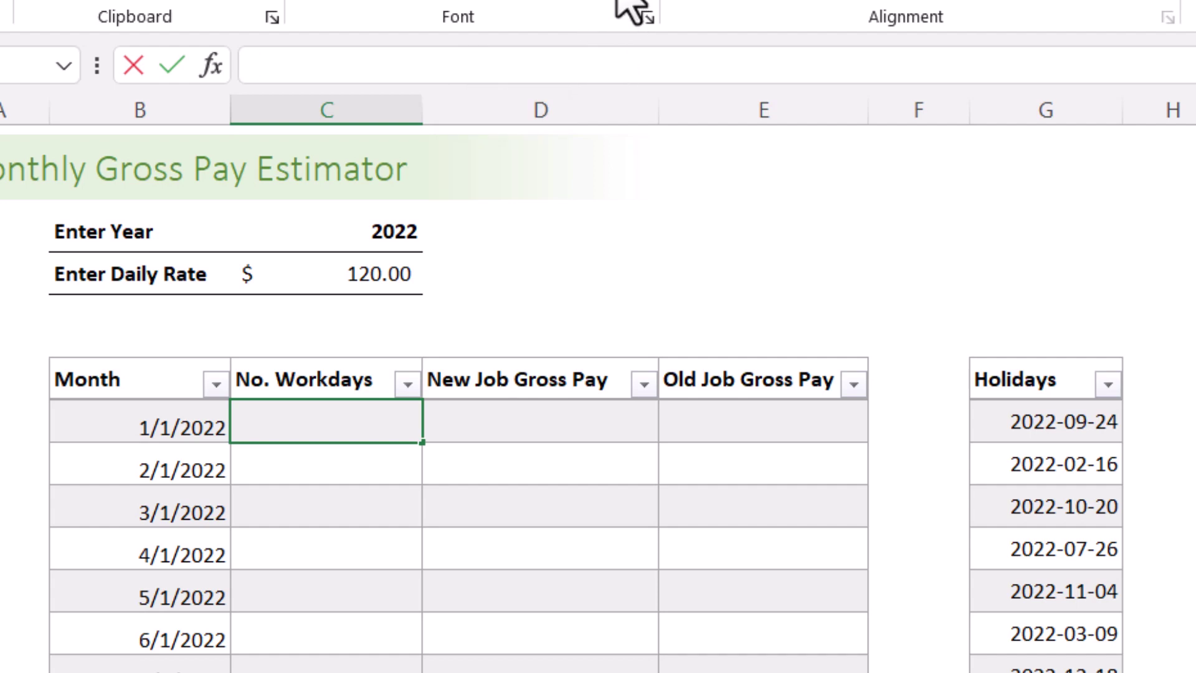
type("=n")
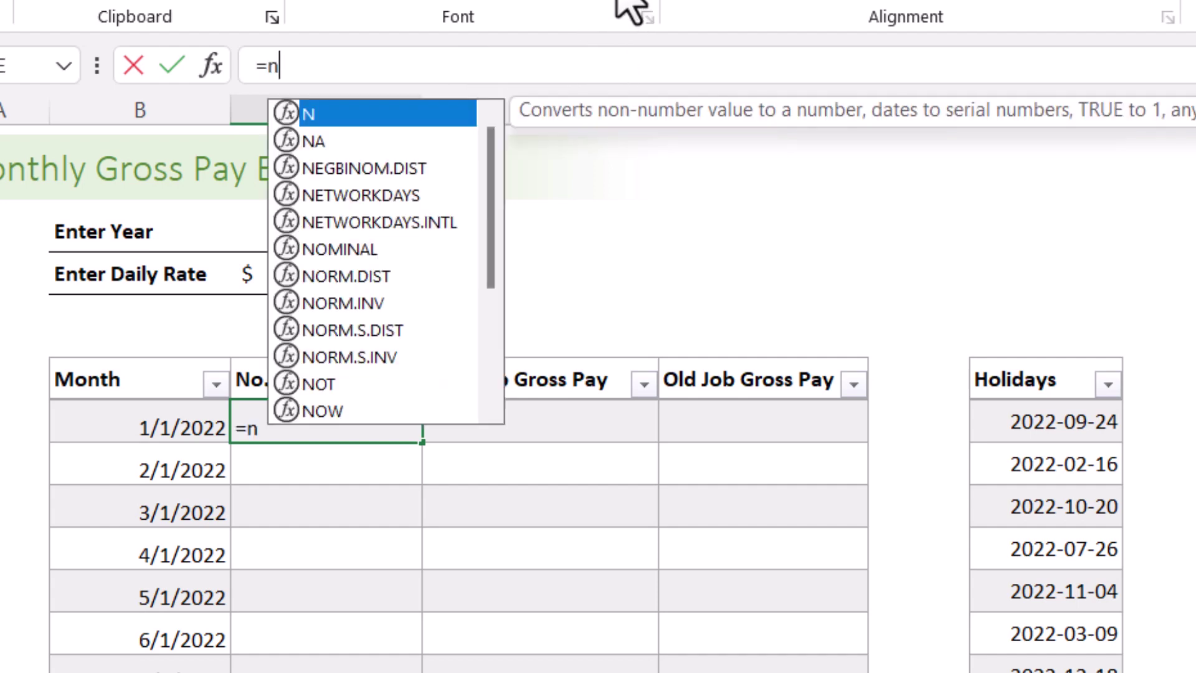
type("et")
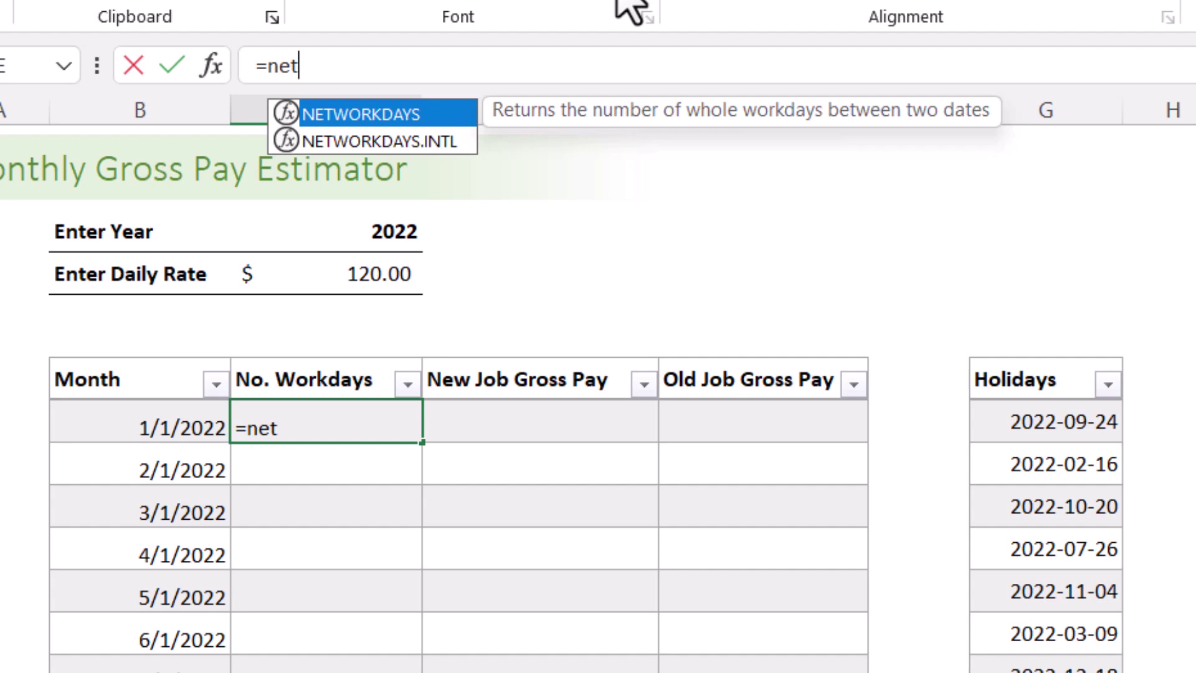
key("Down")
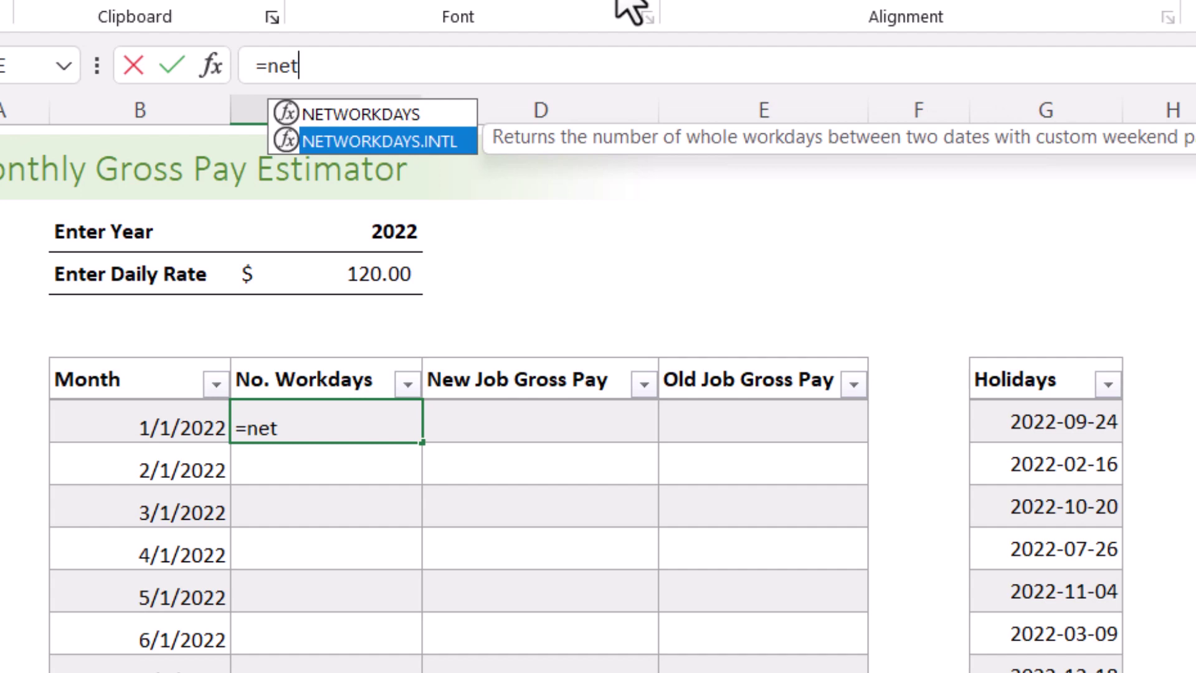
key("Tab")
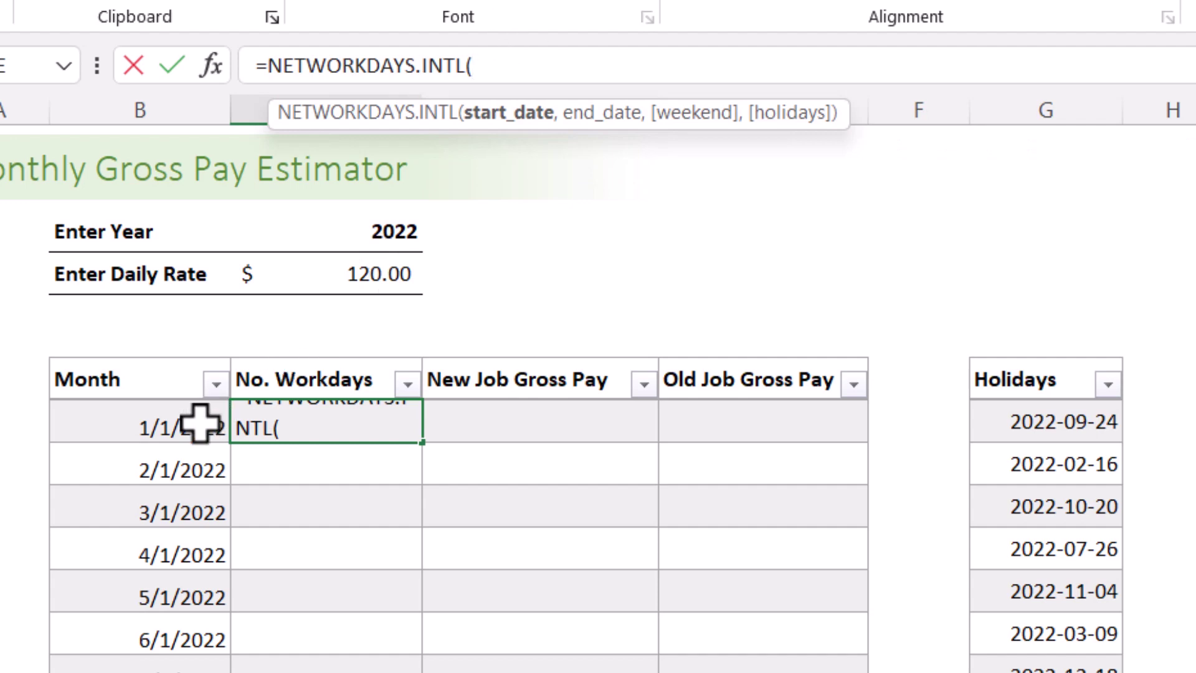
left_click(171, 424)
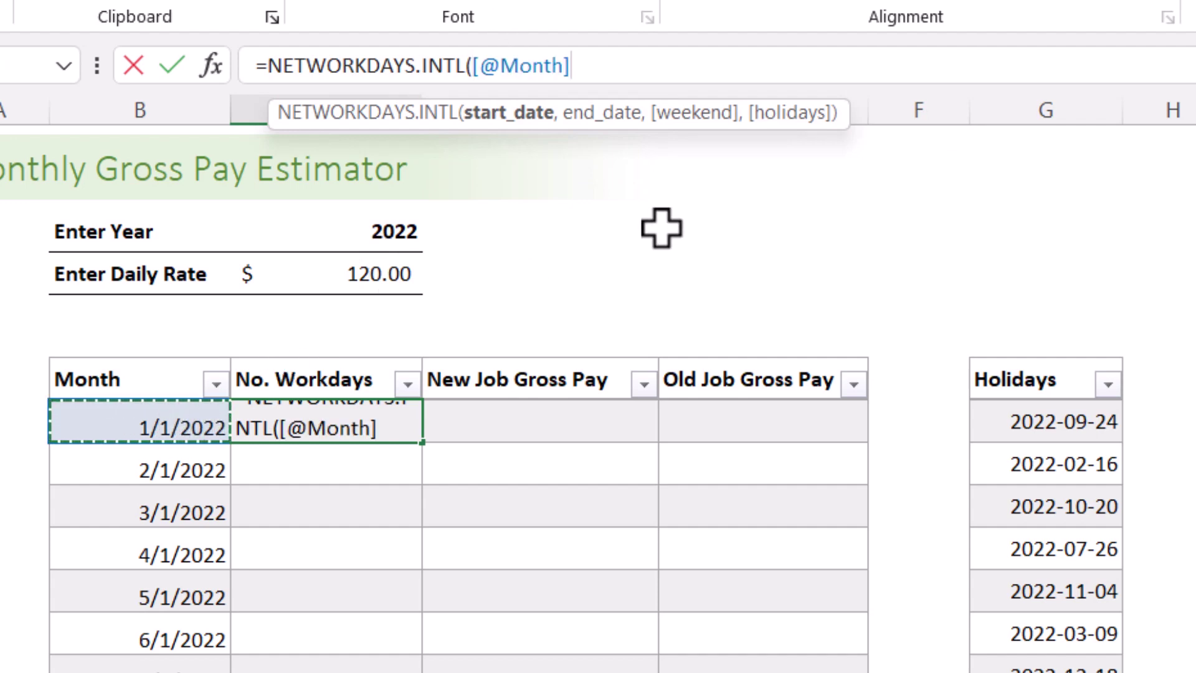
type(",")
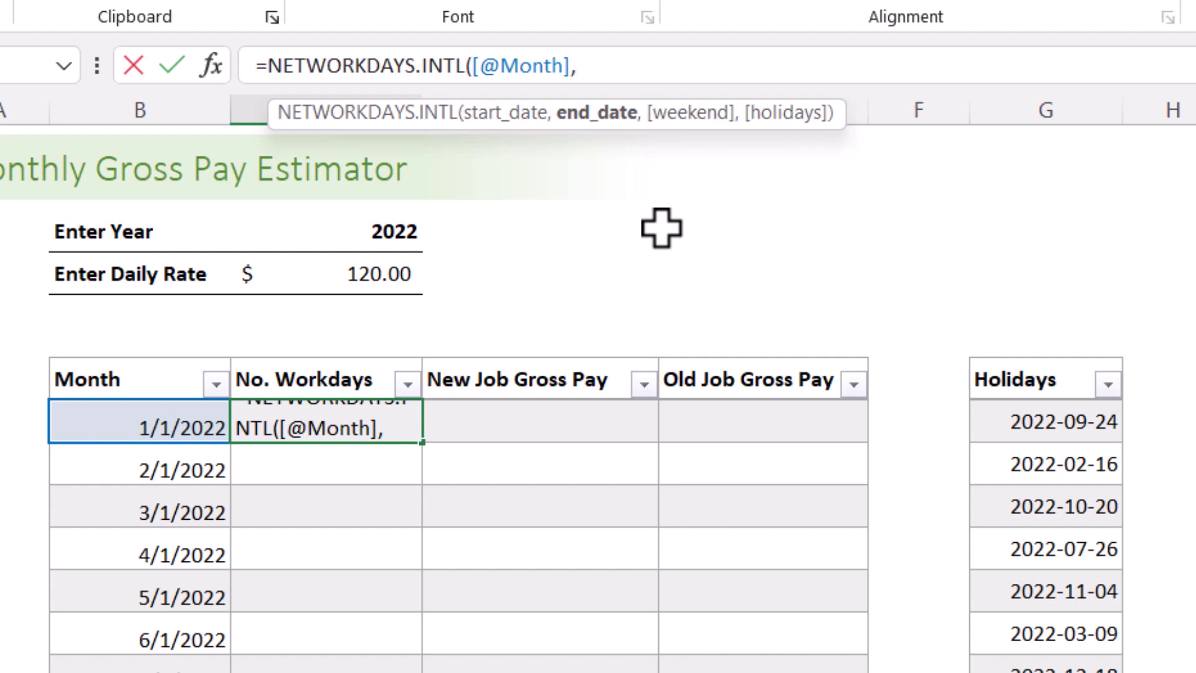
type("eo")
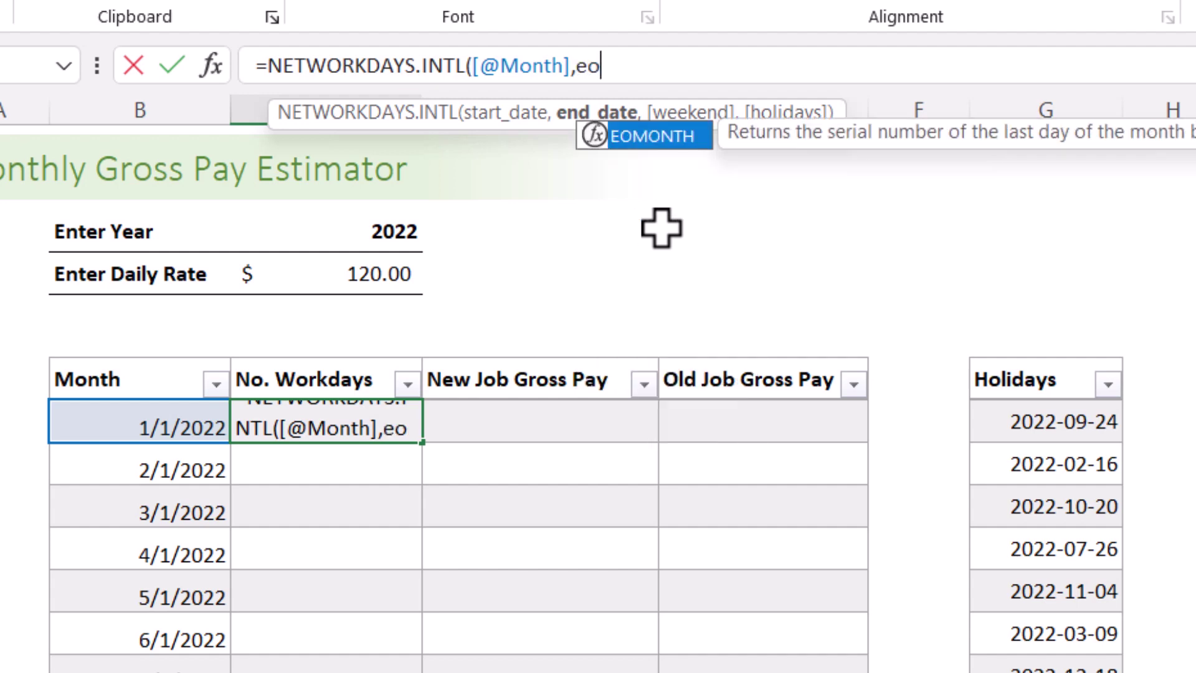
key("Tab")
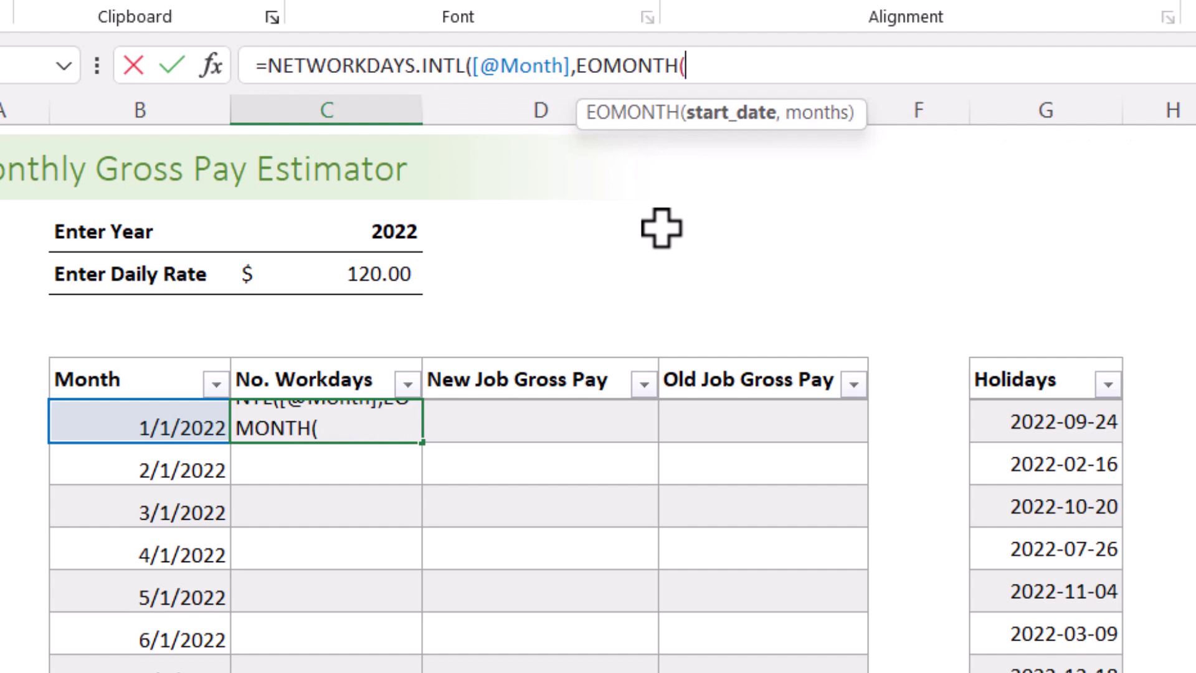
left_click(94, 432)
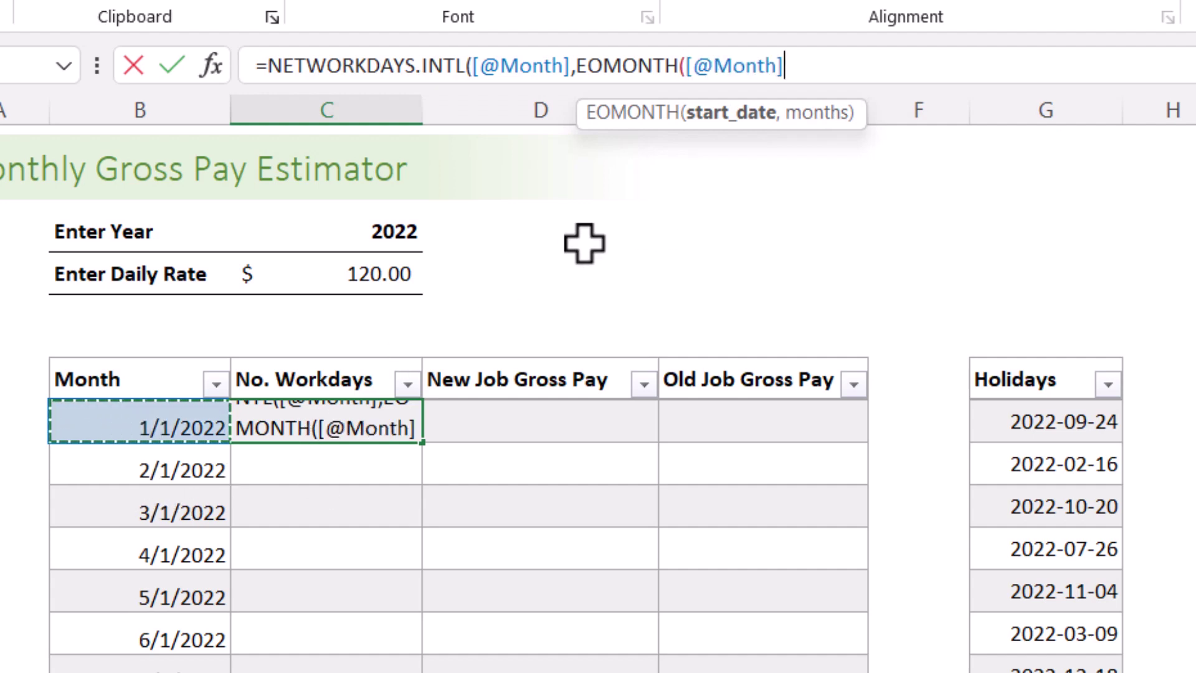
type(",")
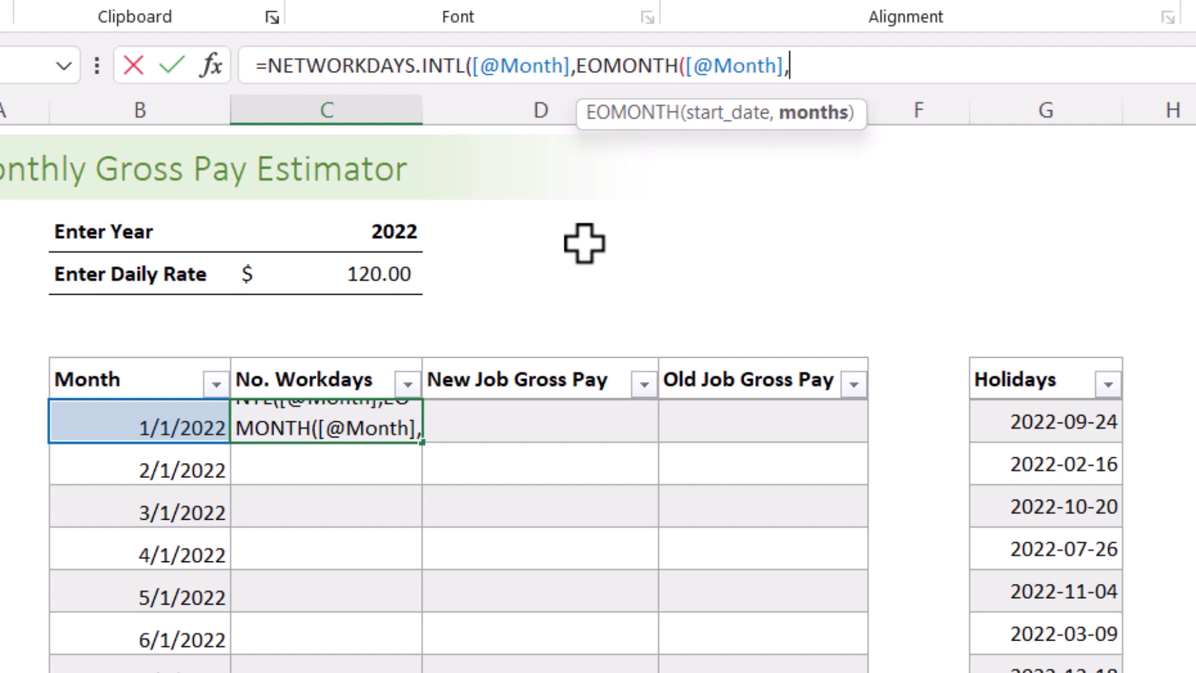
type("0")
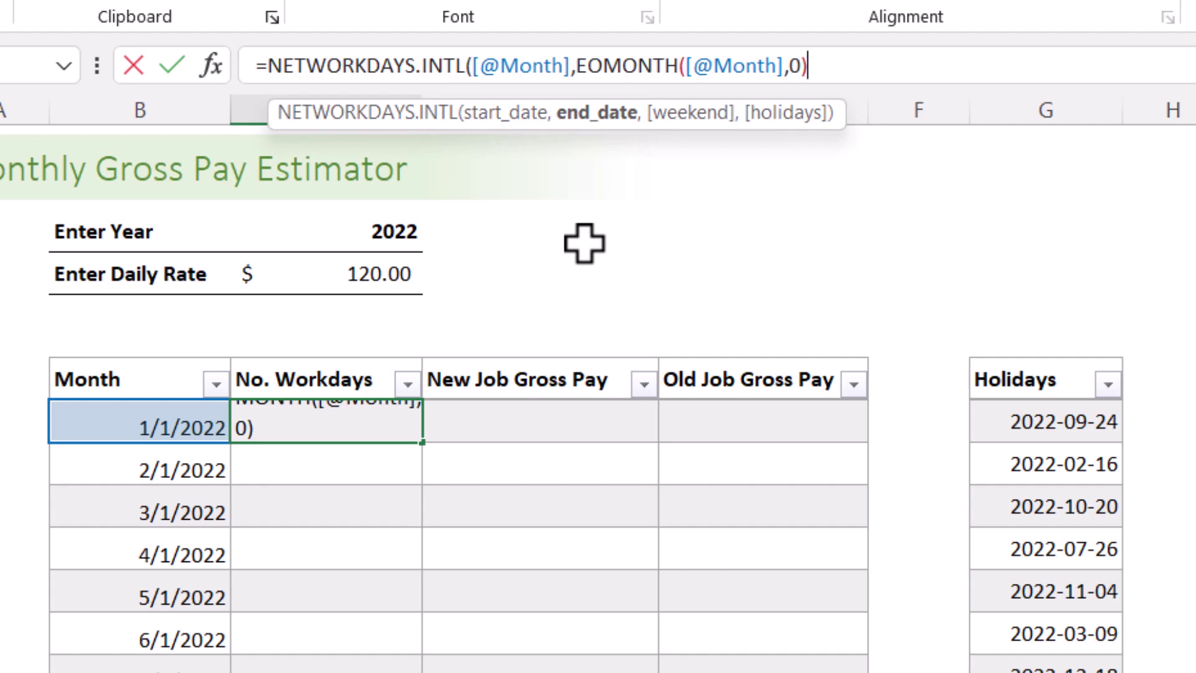
type(",")
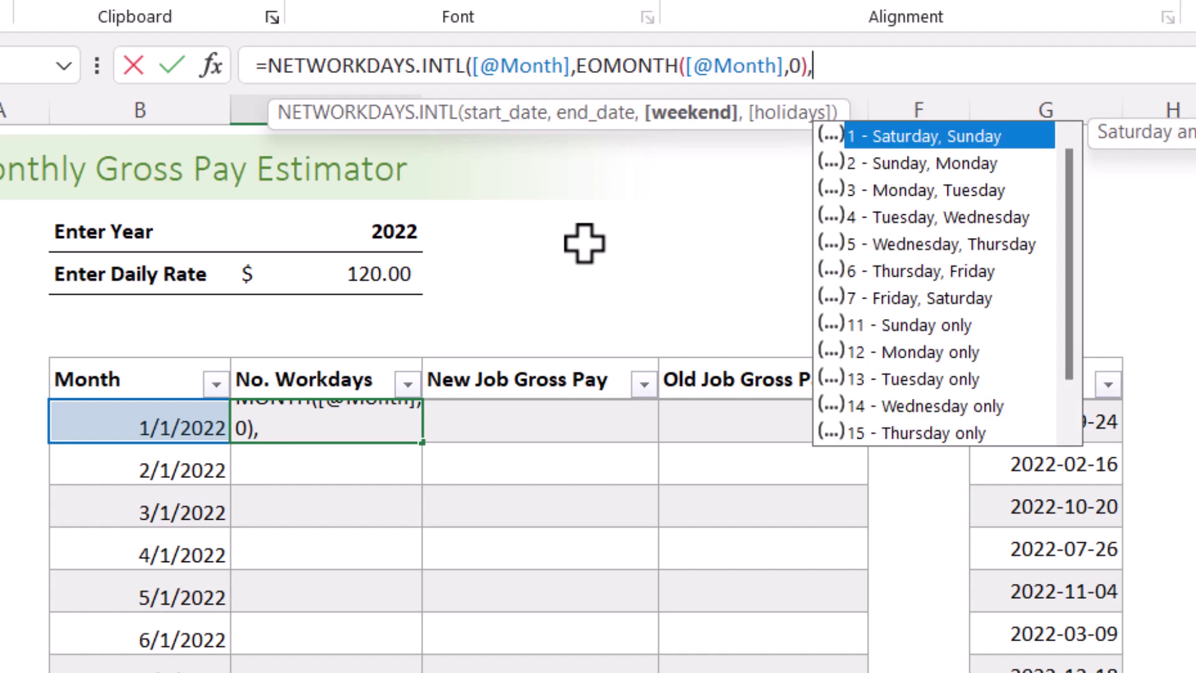
- Finish with weekend code 7 (Friday, Saturday) and the Holidays column, giving 251 total workdays
left_click(913, 302)
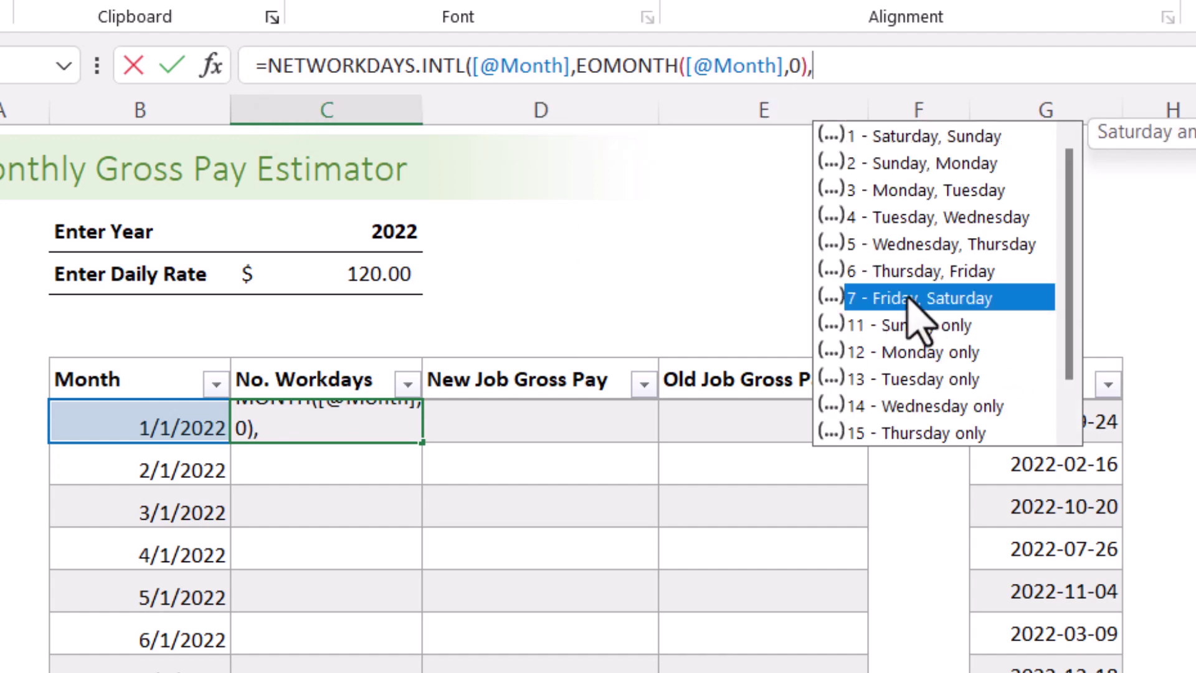
double_click(947, 301)
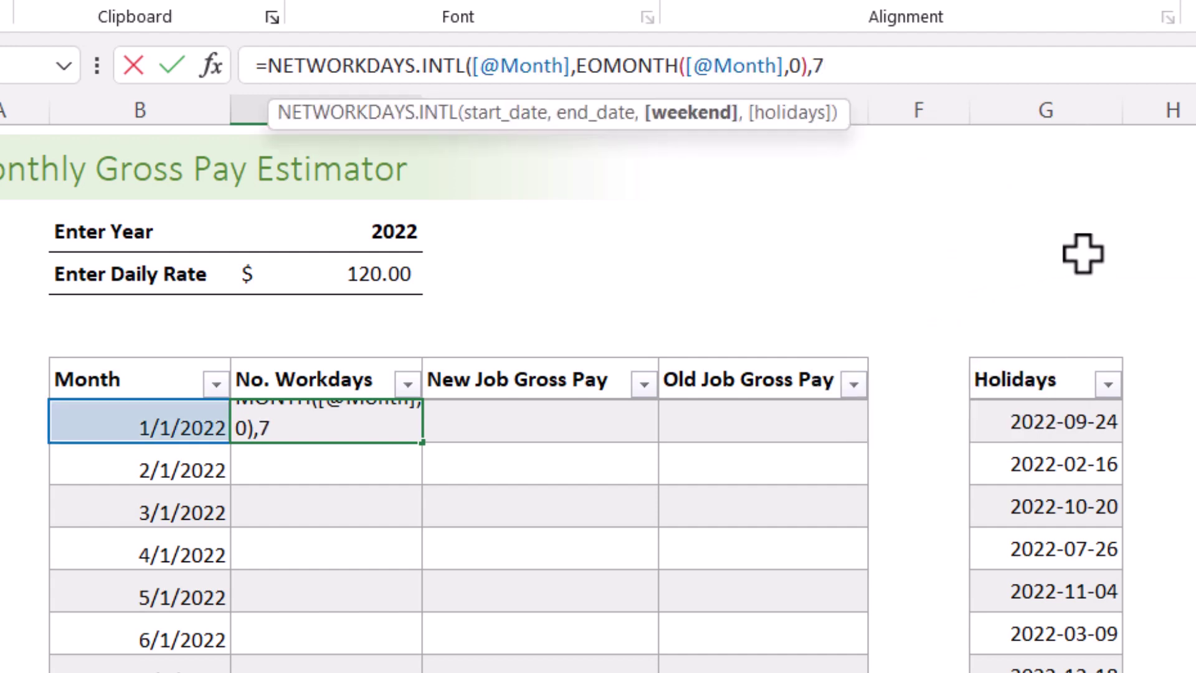
type(",")
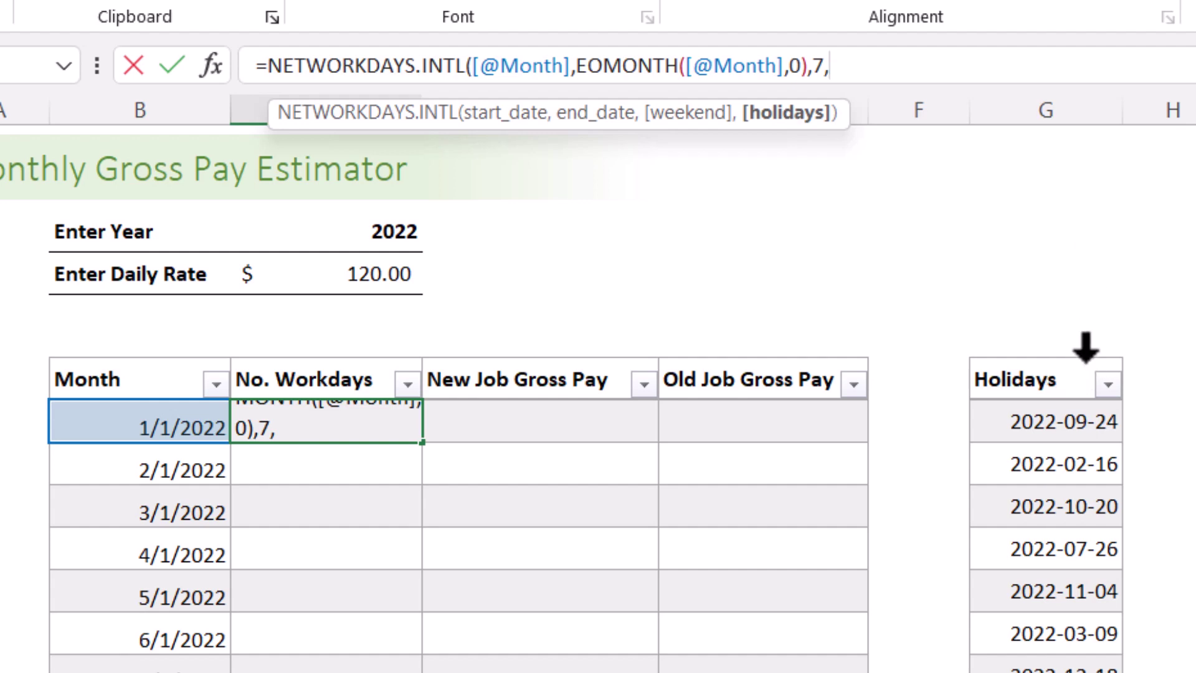
left_click(1085, 347)
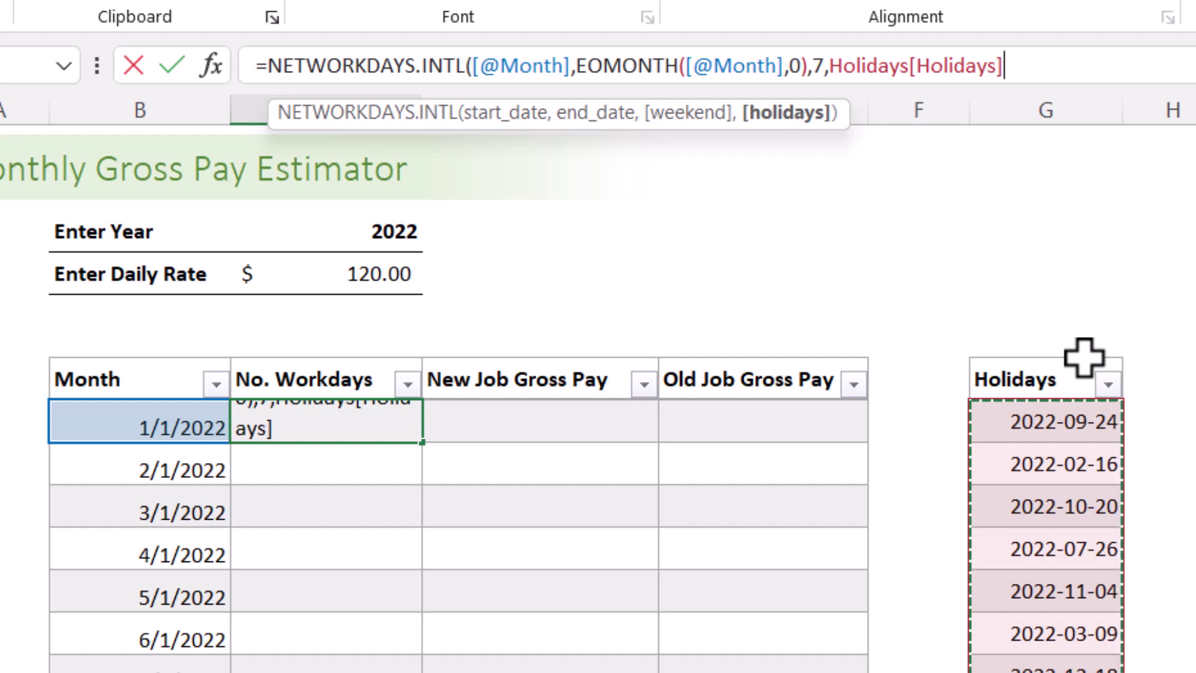
type(")")
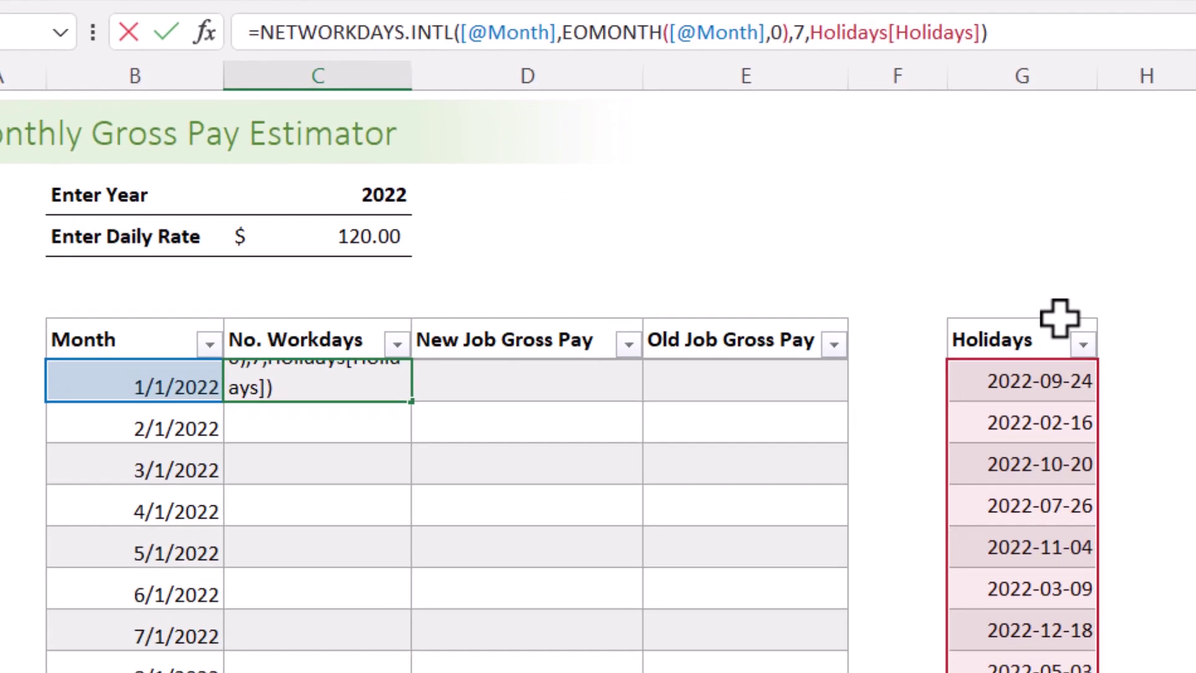
key("Return")
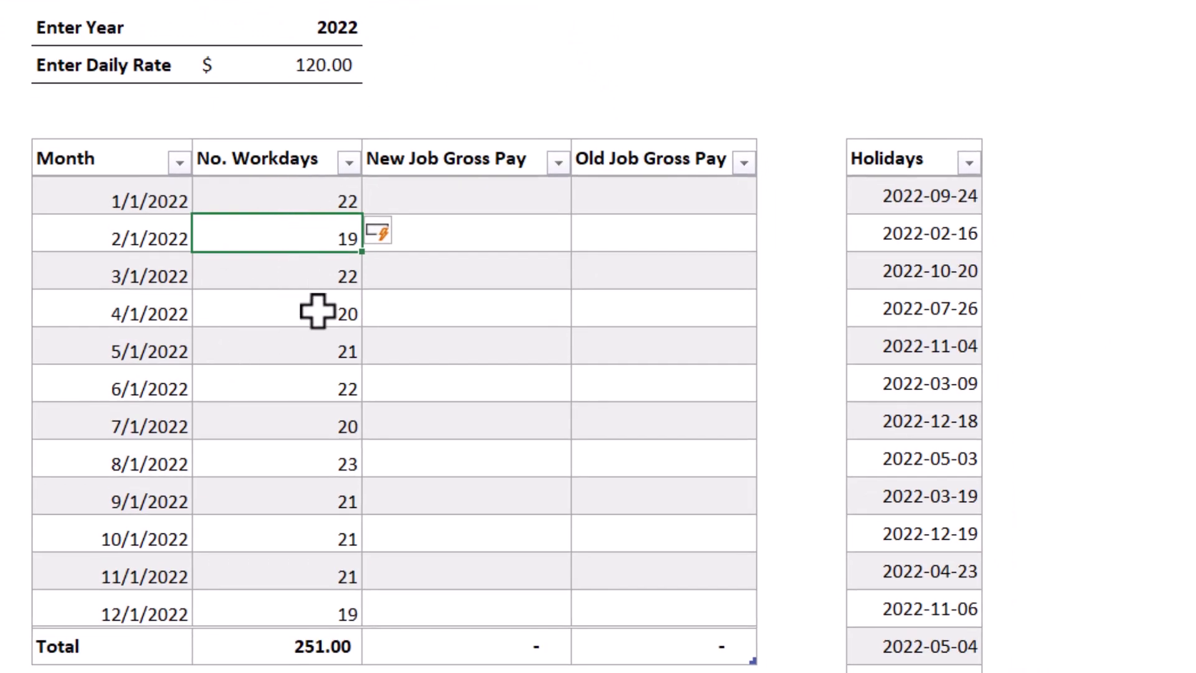
- Fill New Job Gross Pay with DailyRate times each row's No. Workdays, from 2640 to 2280
left_click(469, 194)
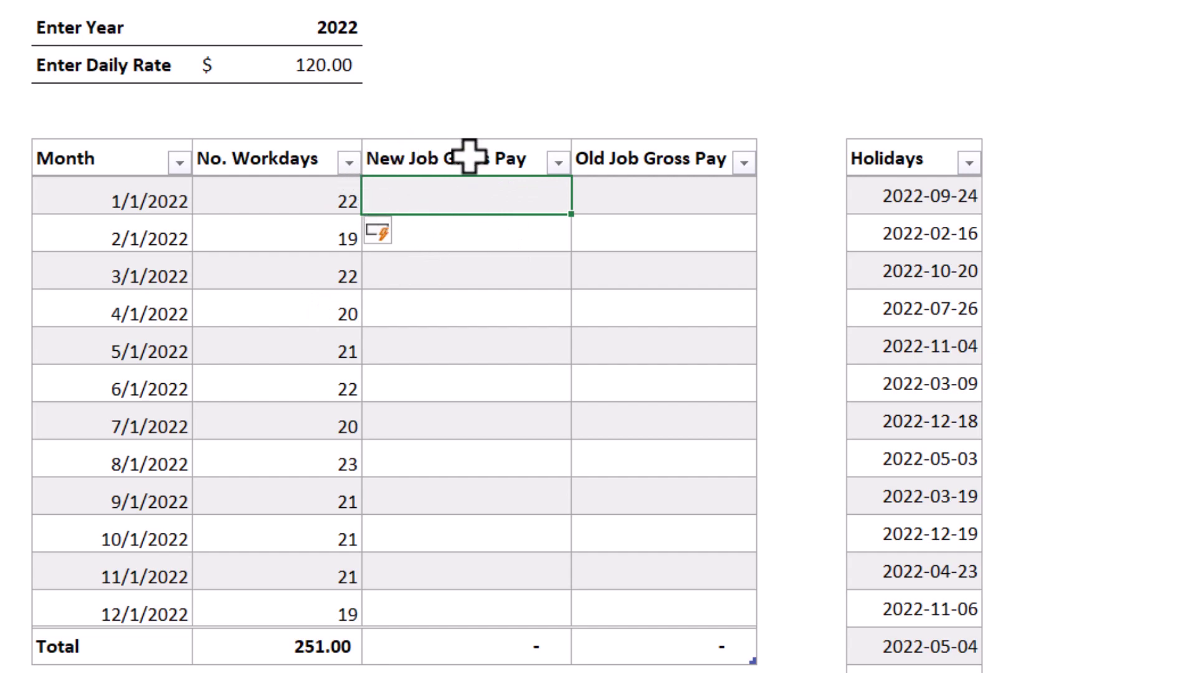
type("=")
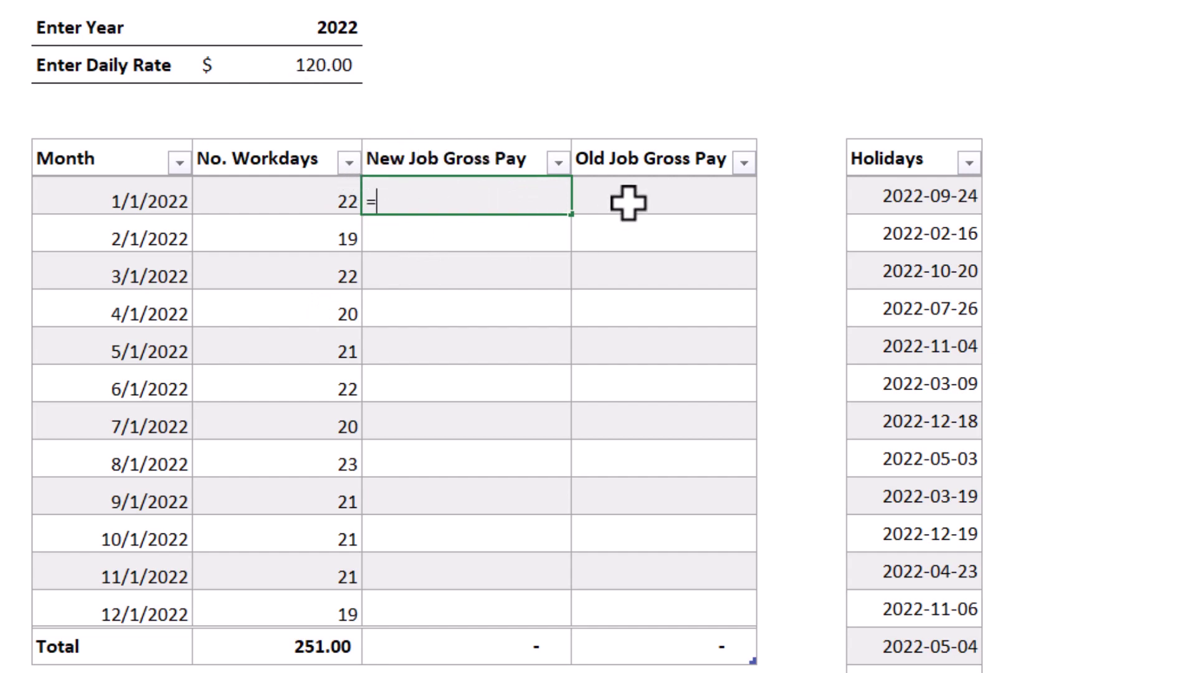
left_click(307, 64)
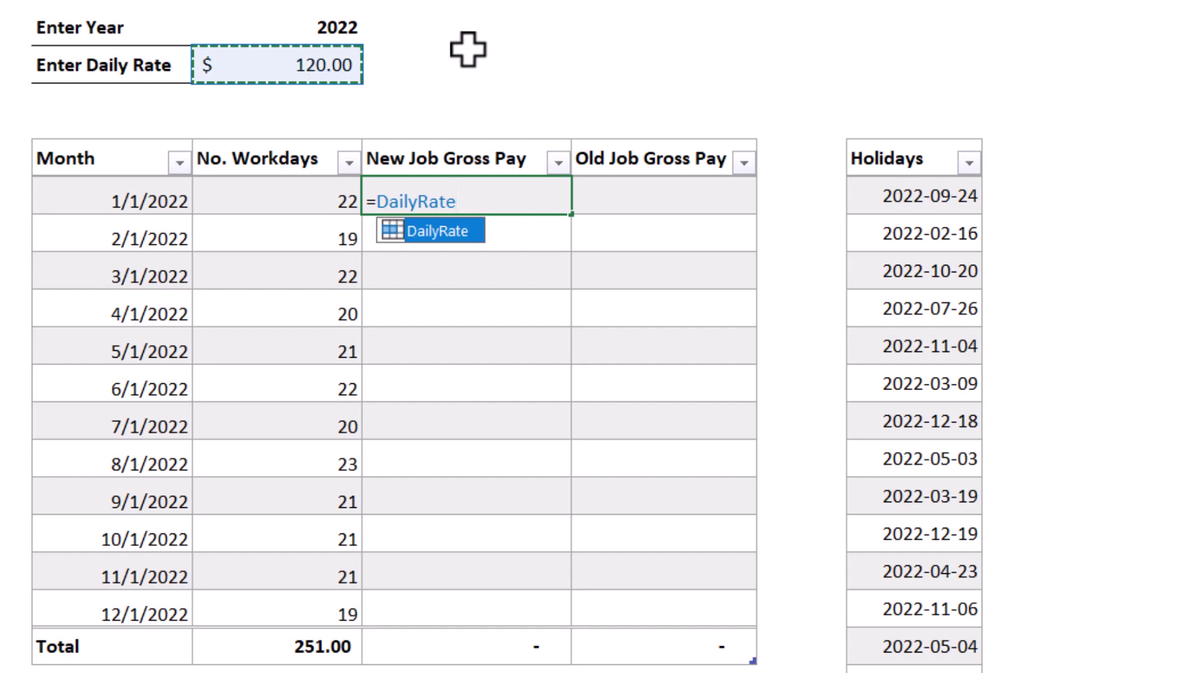
type("*")
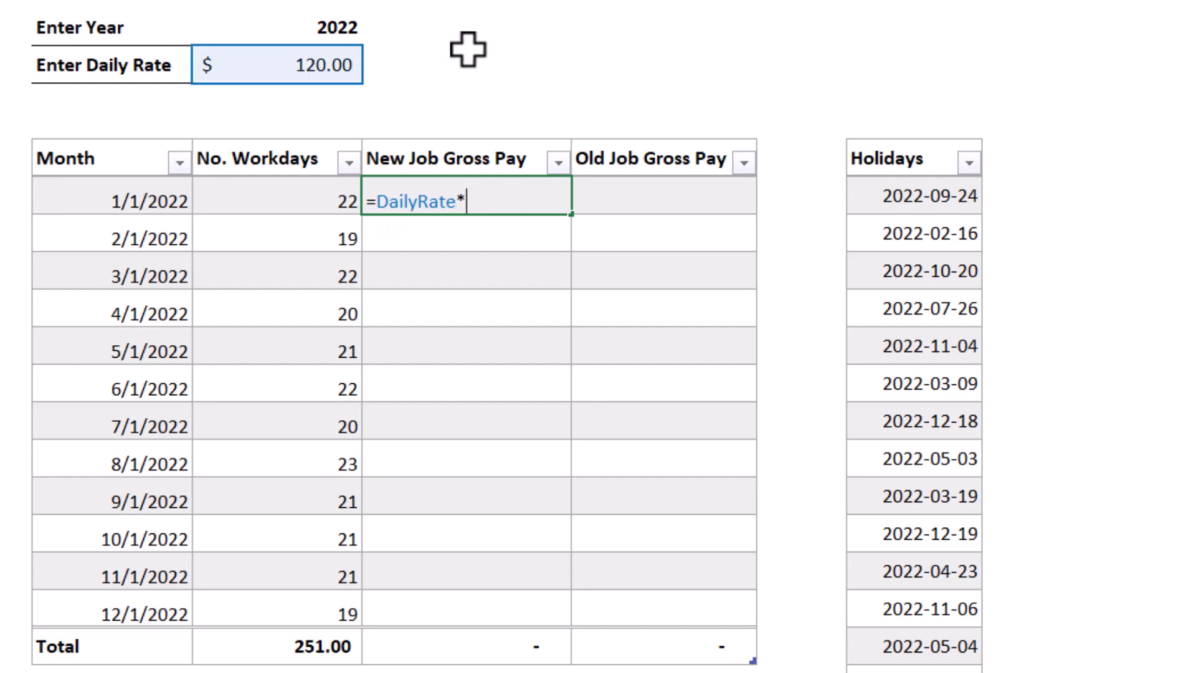
left_click(260, 207)
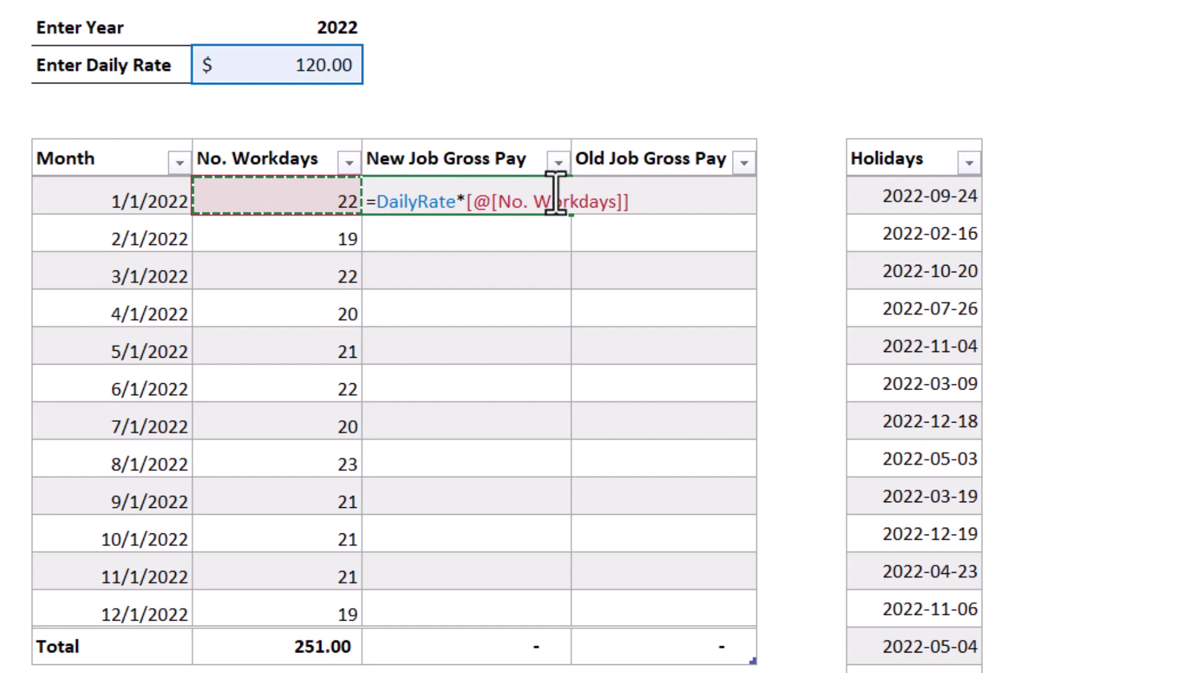
key("Return")
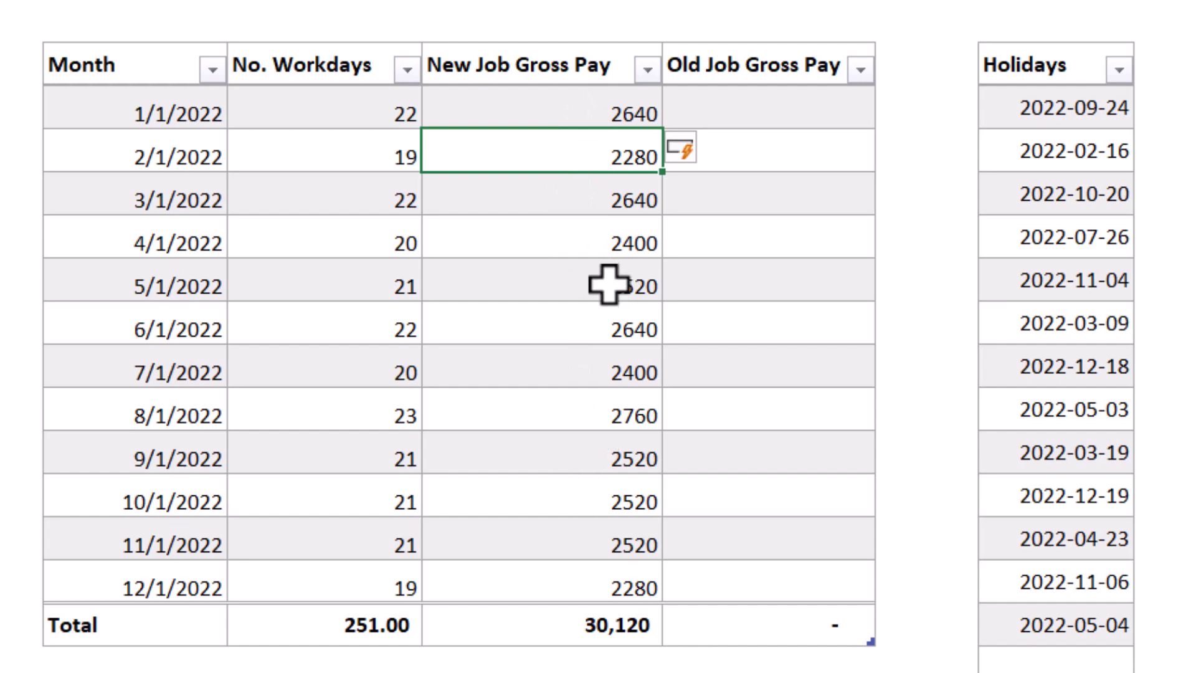
- Enter =2400 in Old Job Gross Pay and check its 28,800 total
left_click(779, 96)
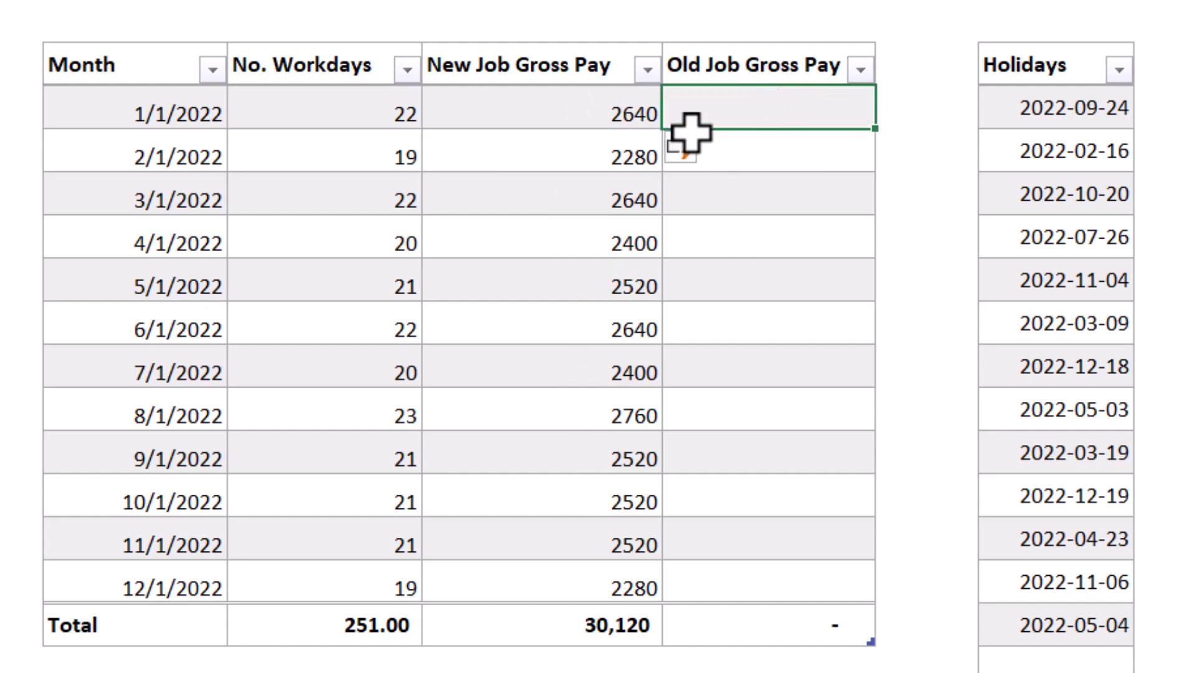
type("=")
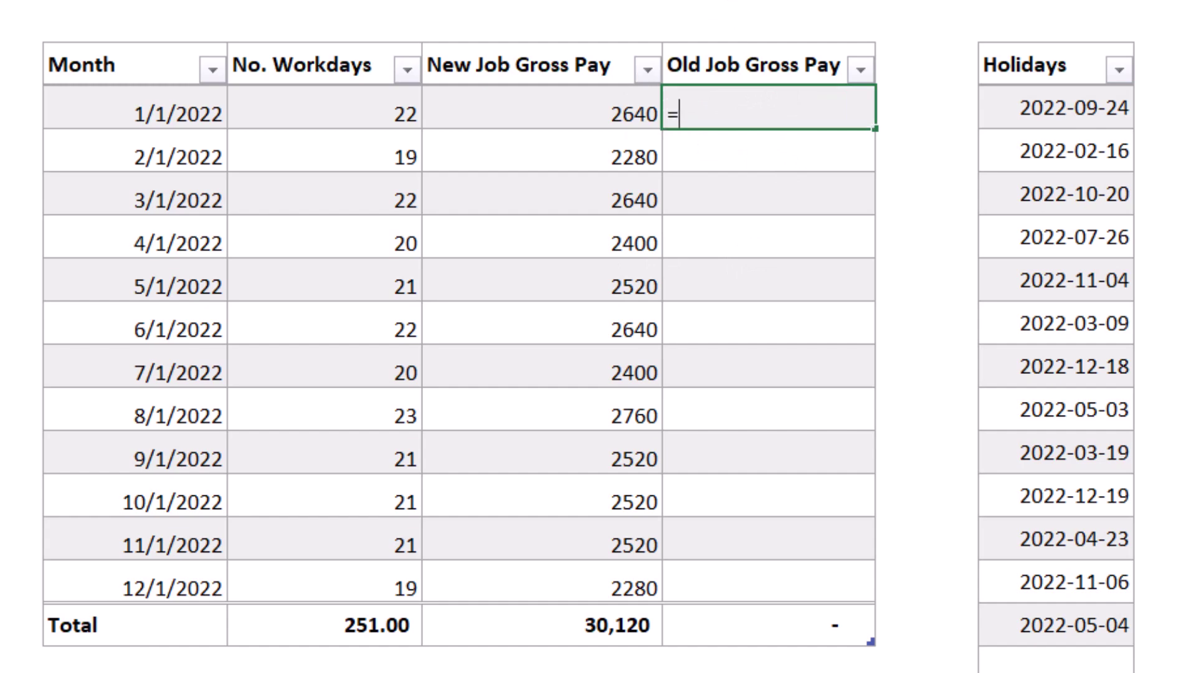
type("2400")
key("Return")
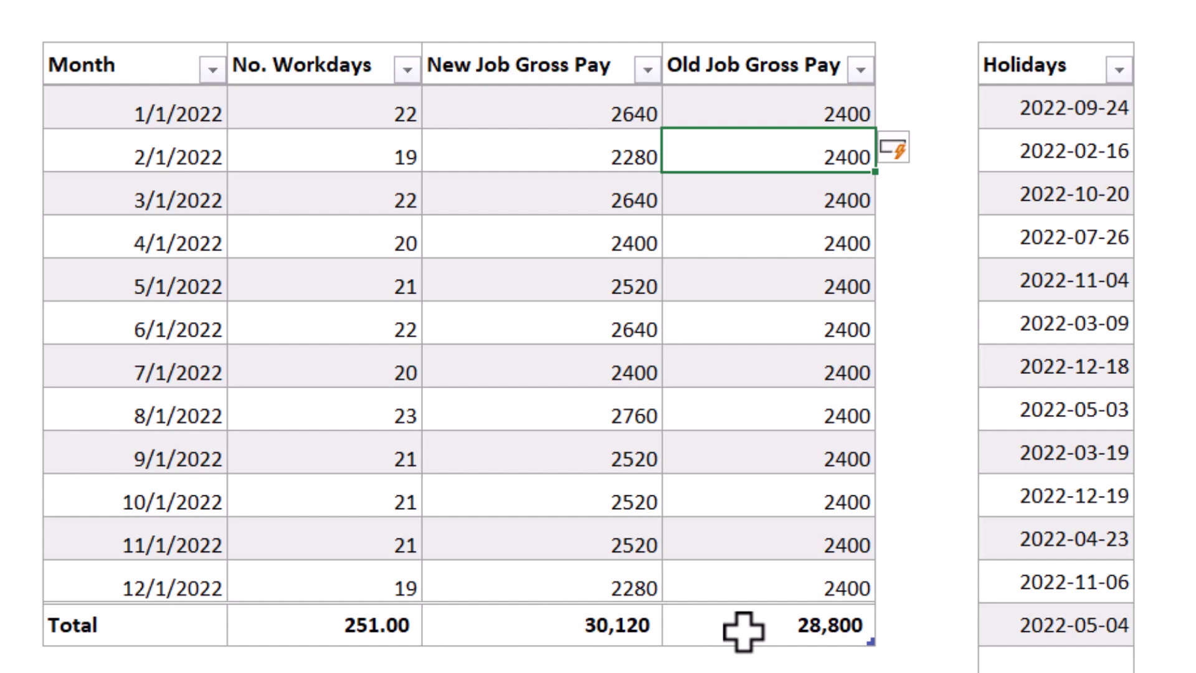
left_click(770, 631)
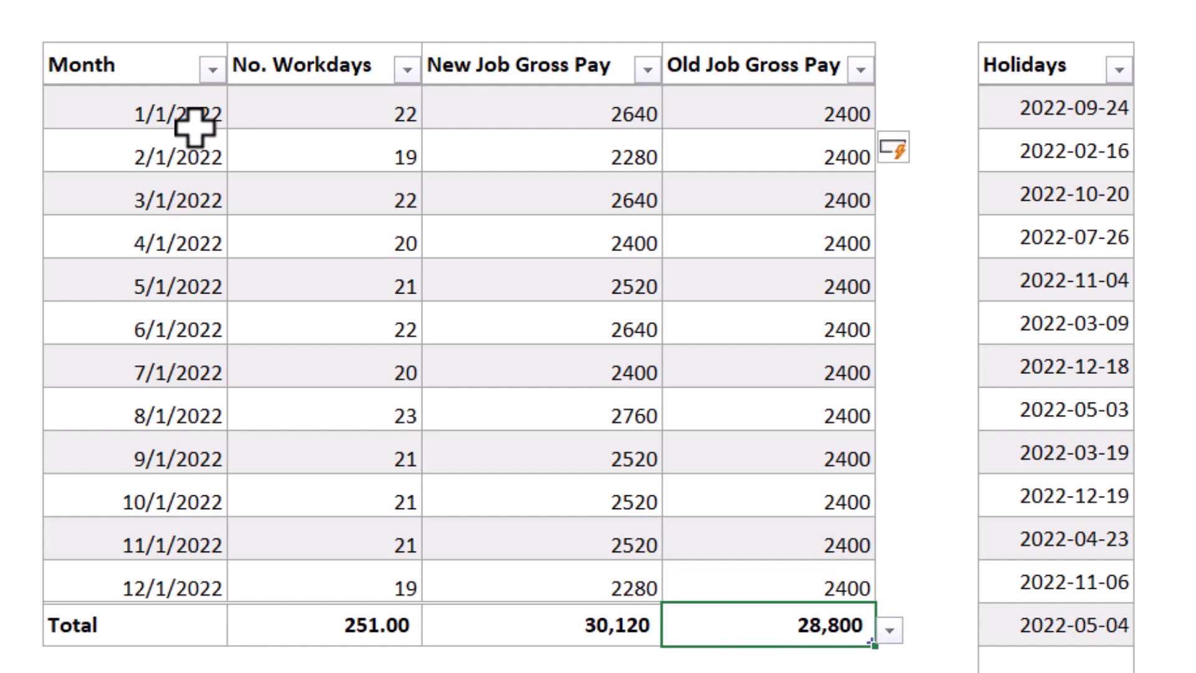
- Give the Month column the custom format mmmm and left-align the January–December names
left_click(149, 49)
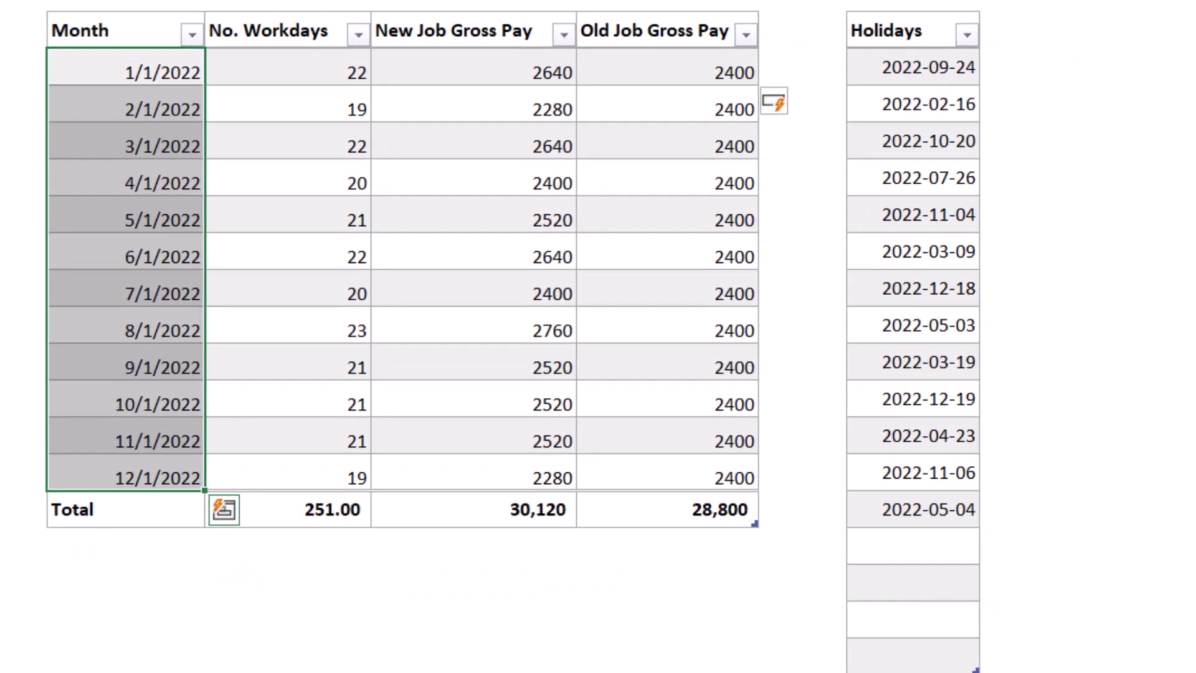
key("ctrl+1")
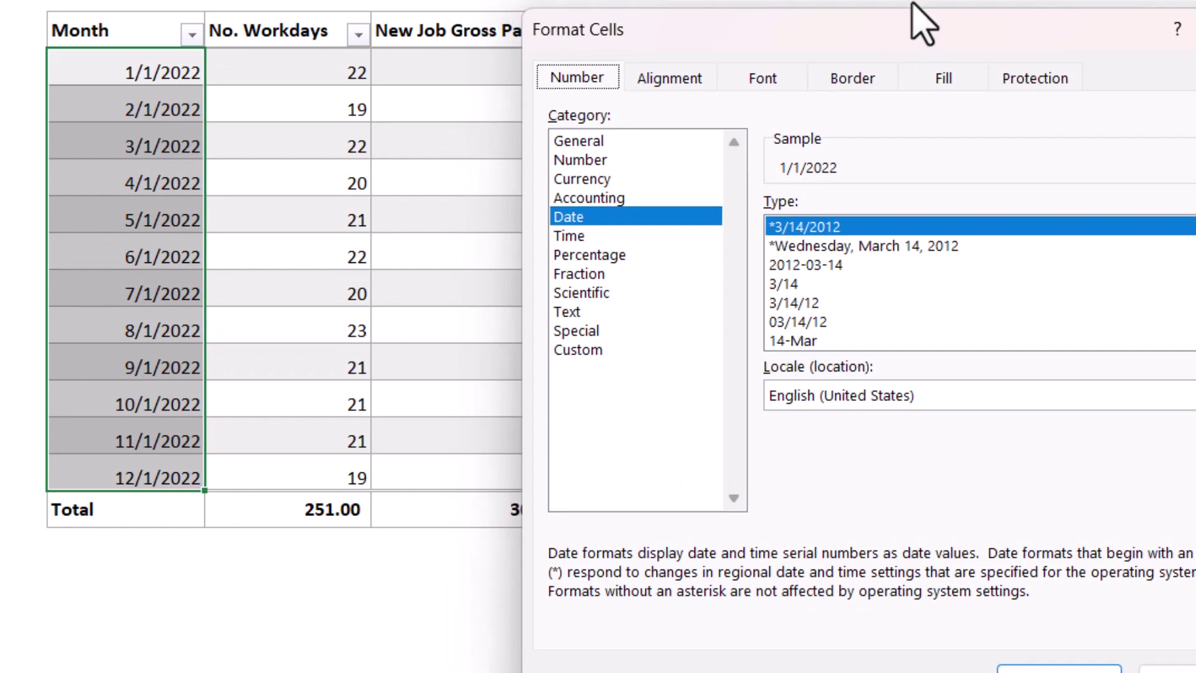
left_click(642, 320)
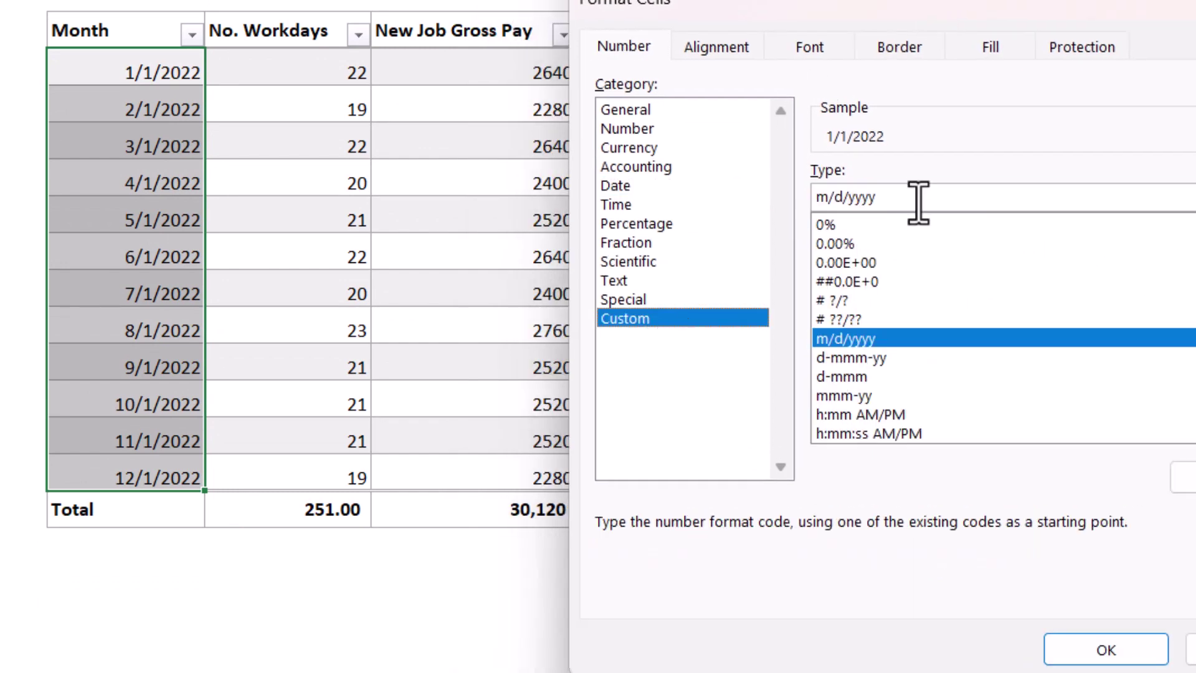
left_click_drag(918, 202, 771, 197)
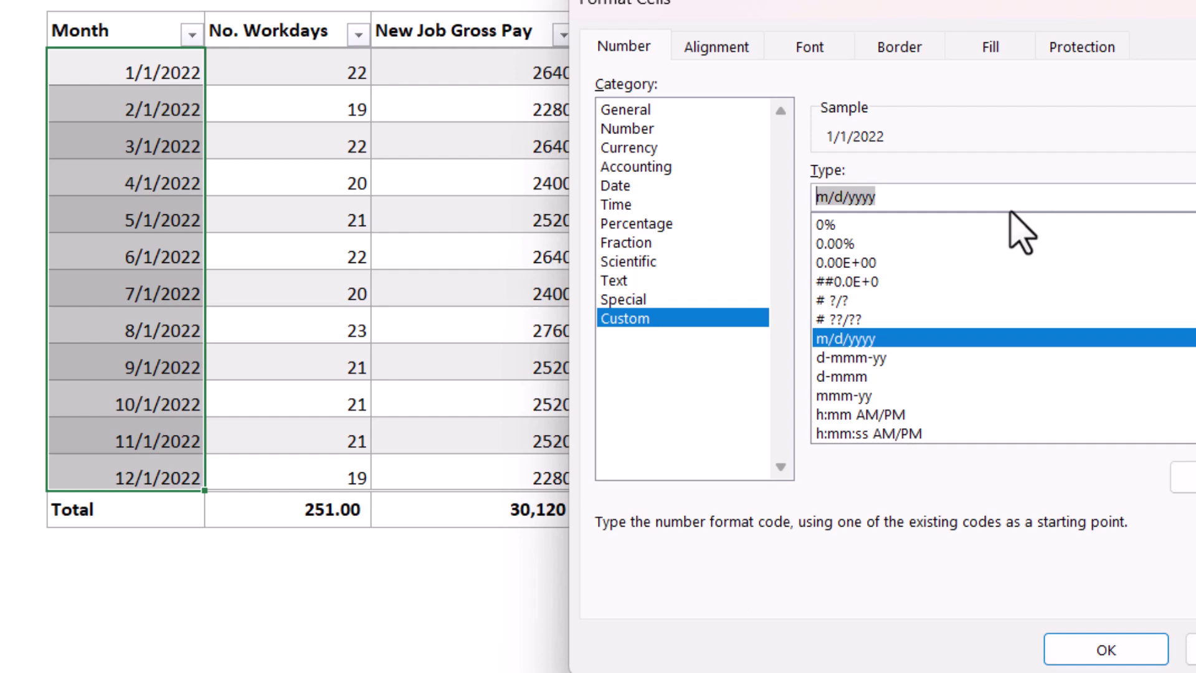
type("mmmm")
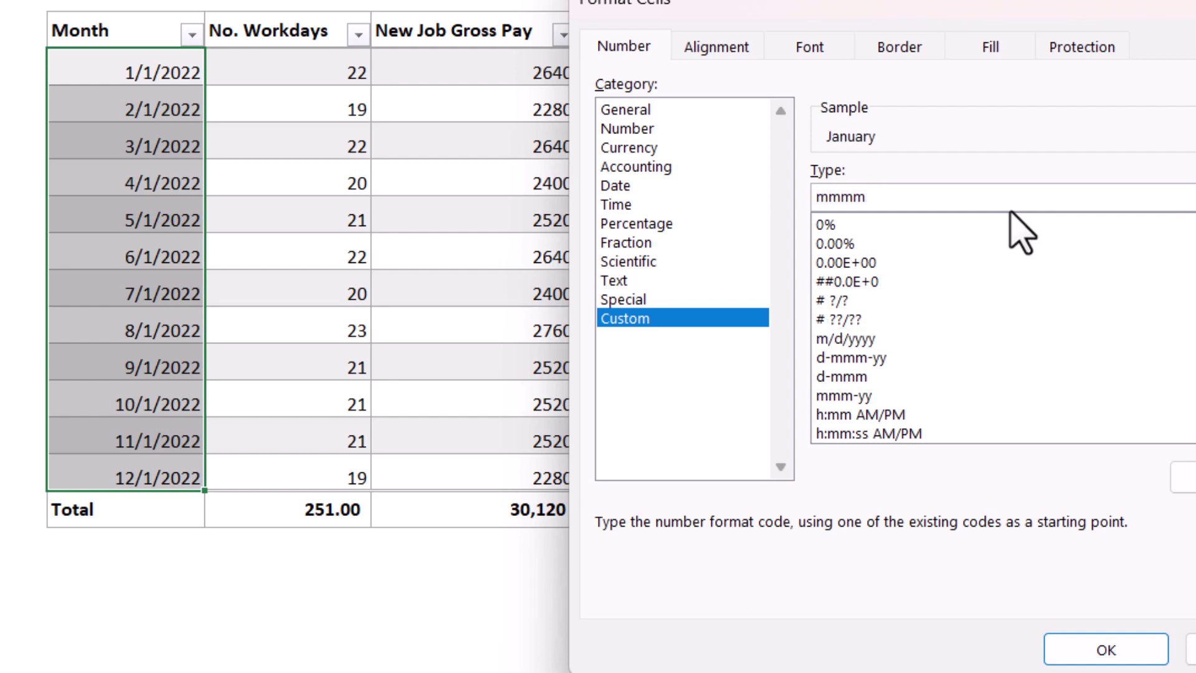
left_click(1103, 648)
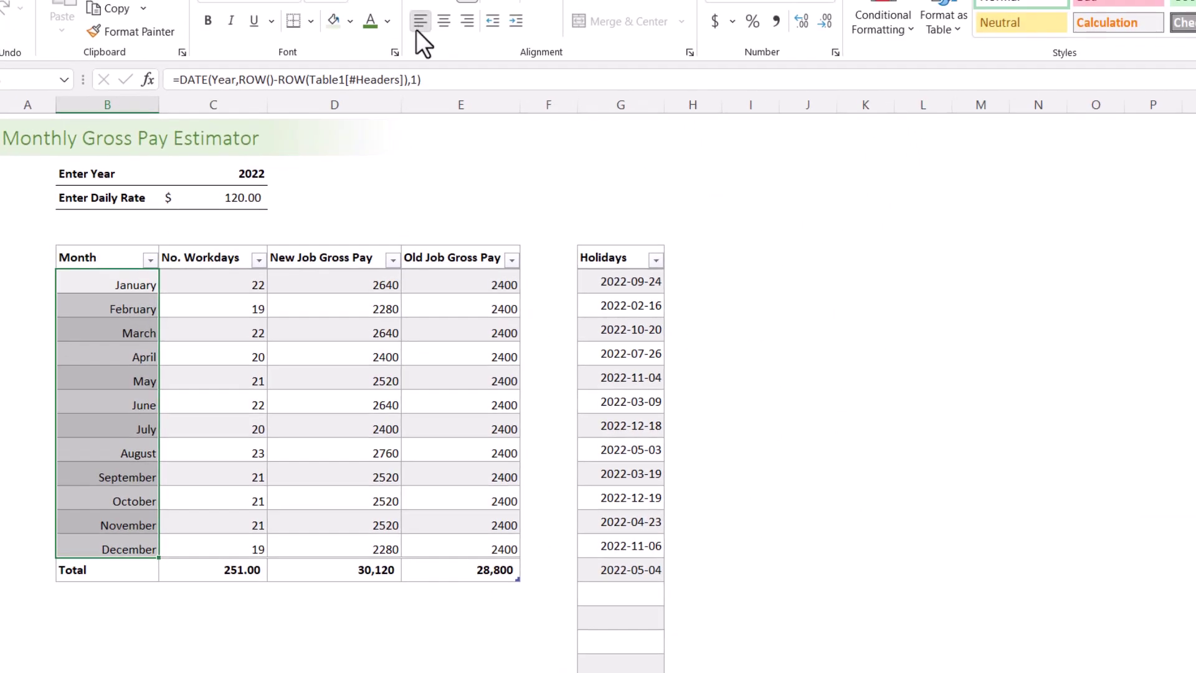
left_click(418, 25)
left_click(373, 199)
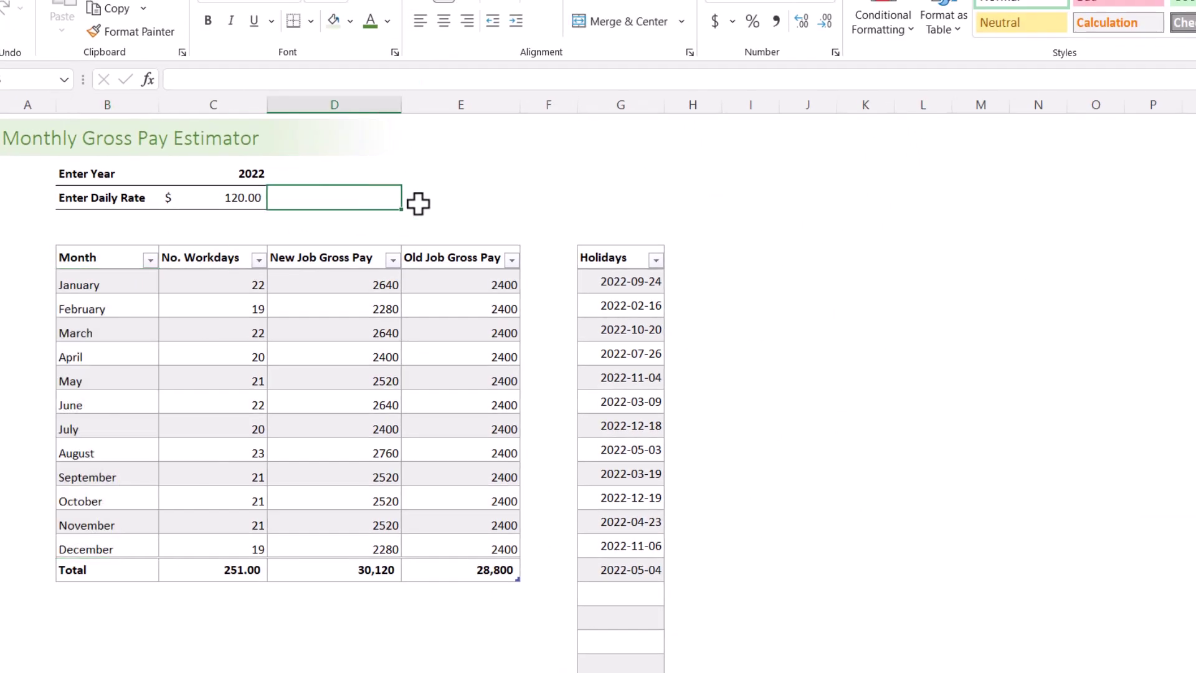